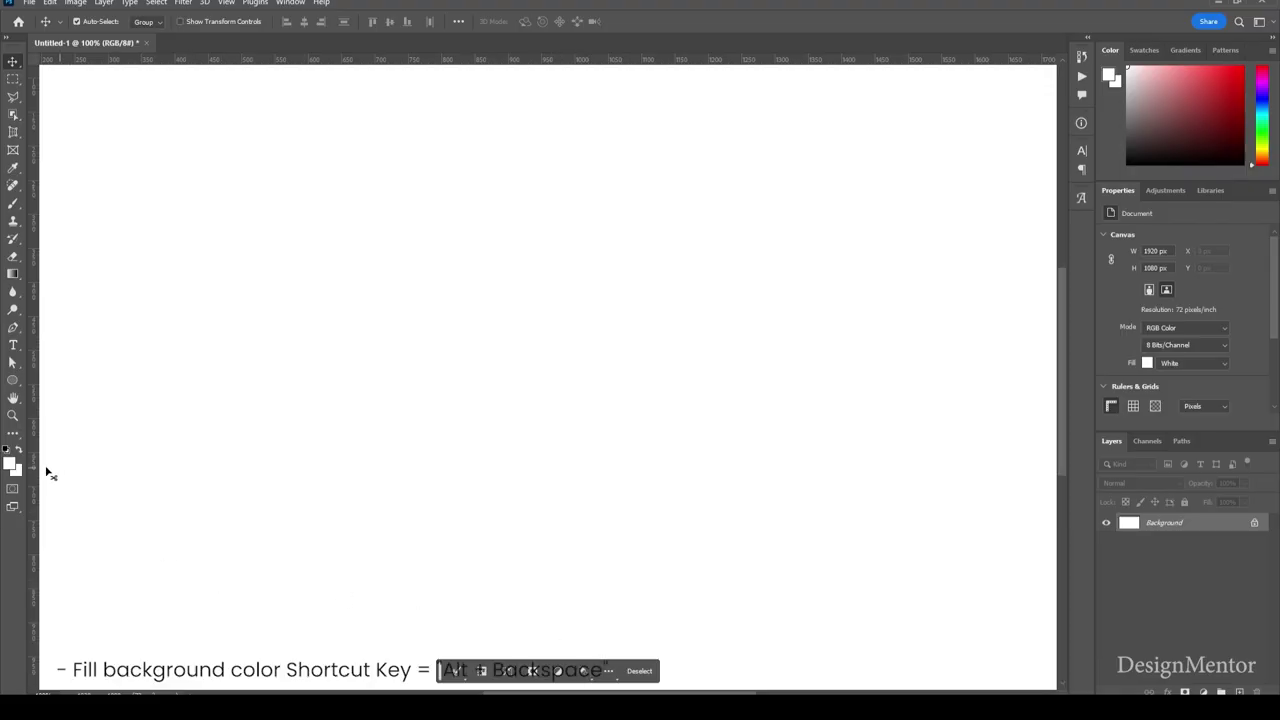
Step: Set the foreground colour to #969696 and fill the Background layer with it
click(12, 463)
text(969696)
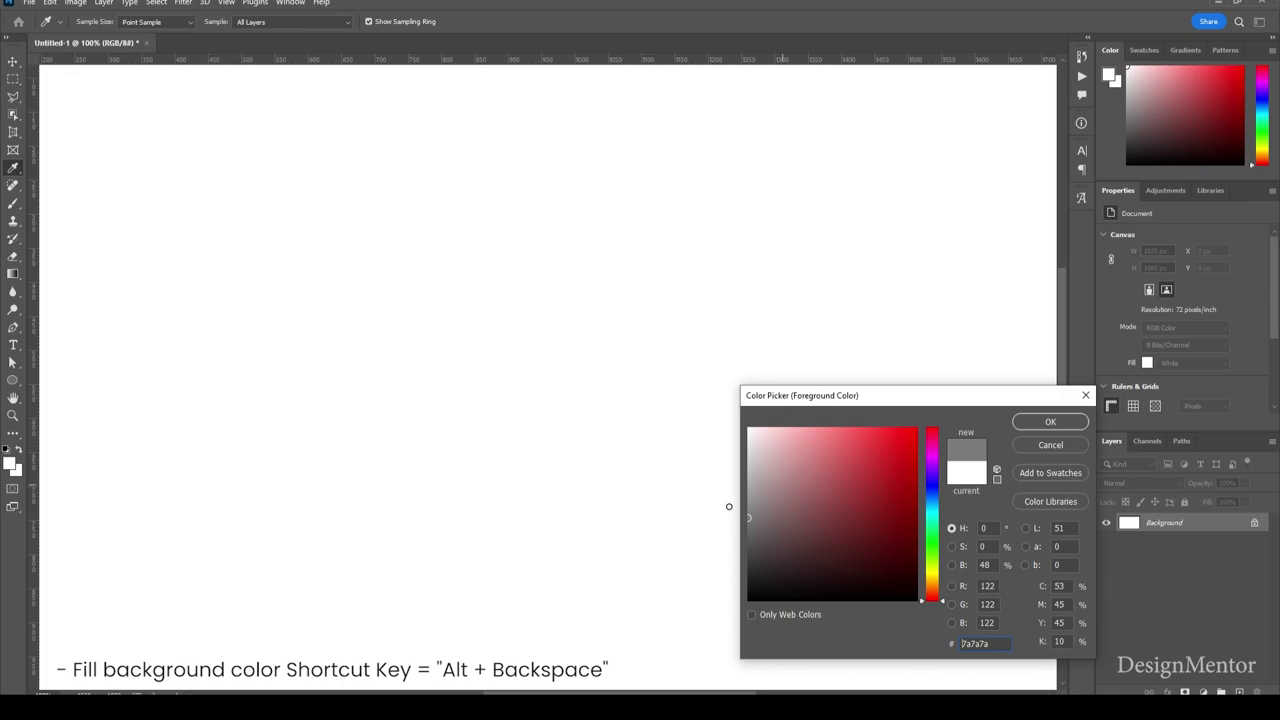
click(1035, 422)
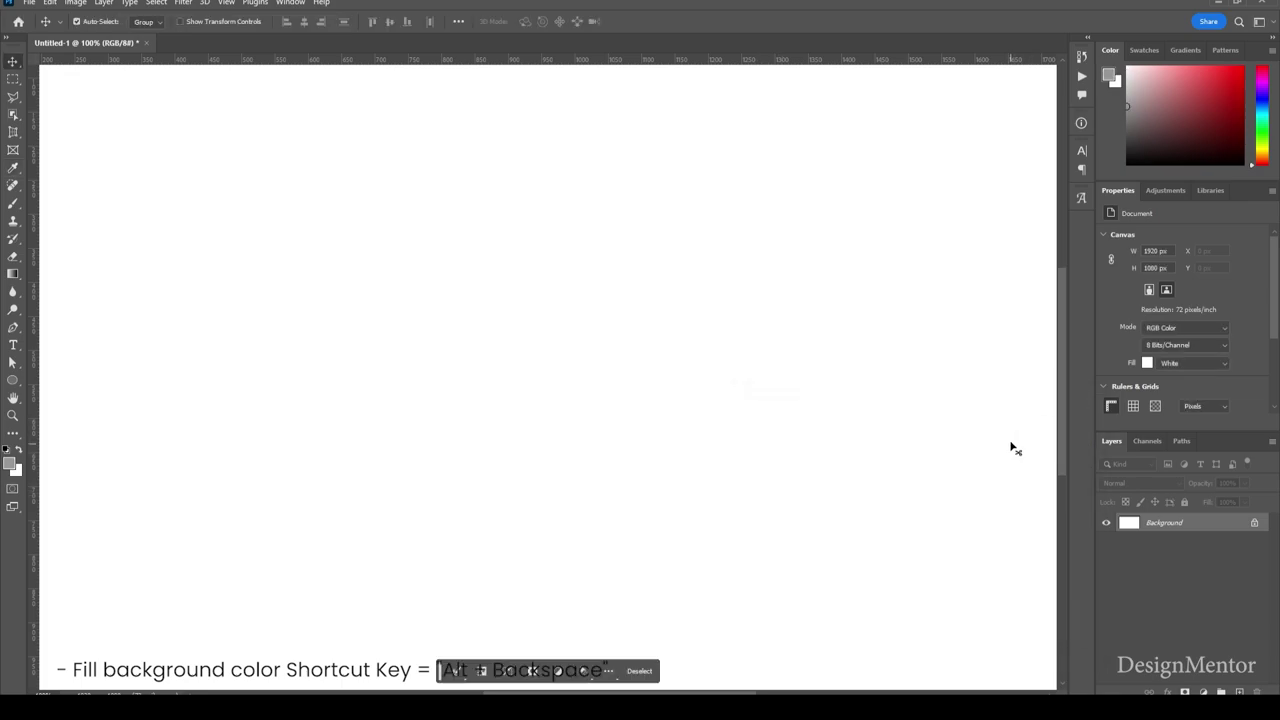
key(alt+BackSpace)
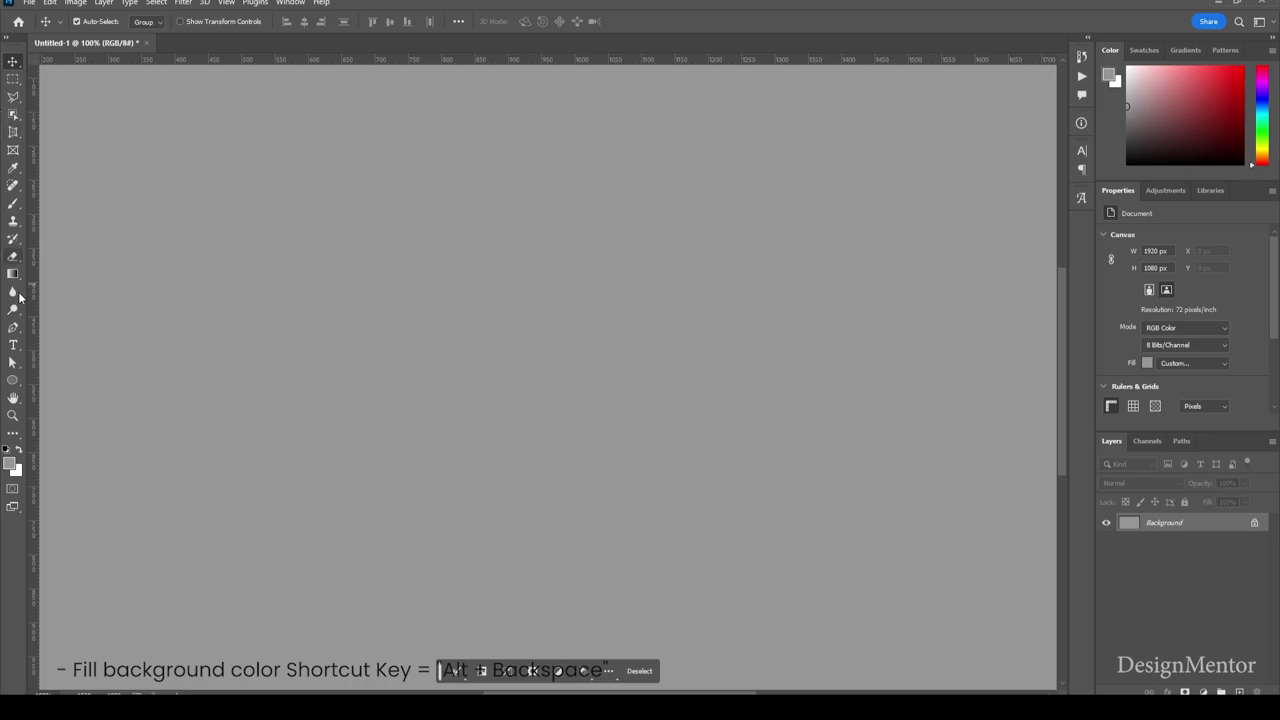
Step: Draw an 800 × 800 px white circle and move it to about X 560, Y 140
click(13, 382)
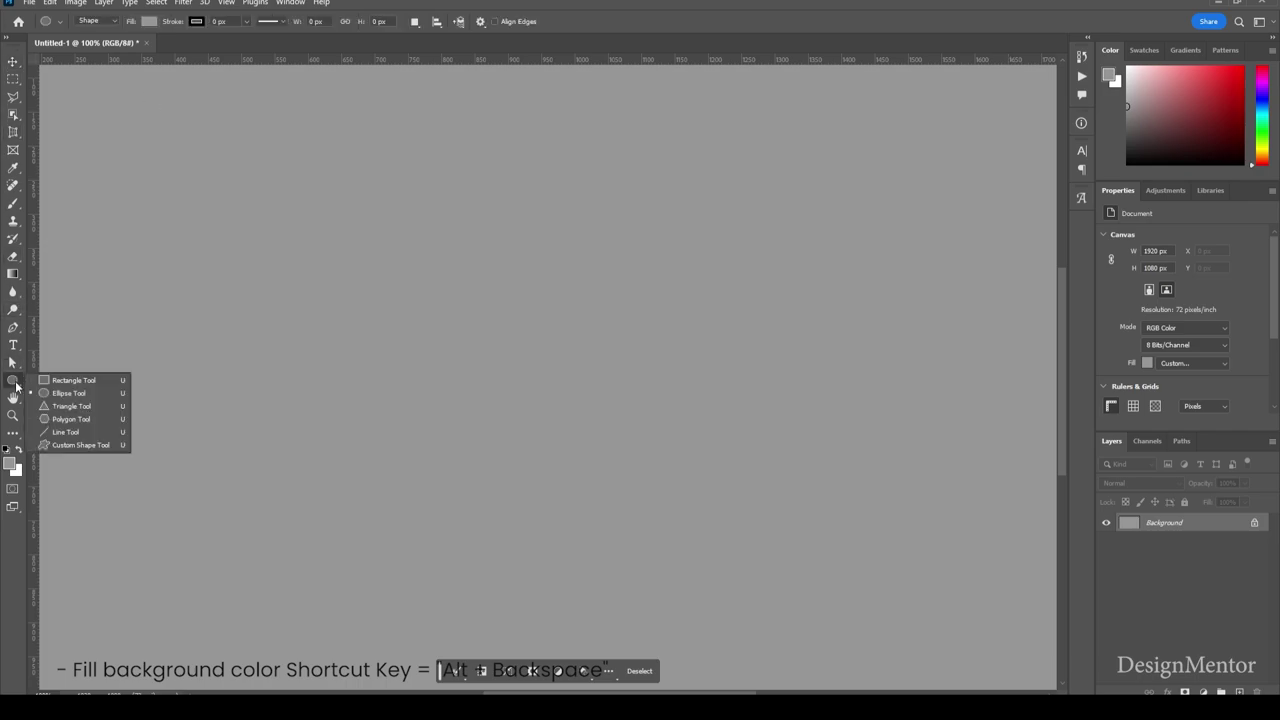
click(58, 391)
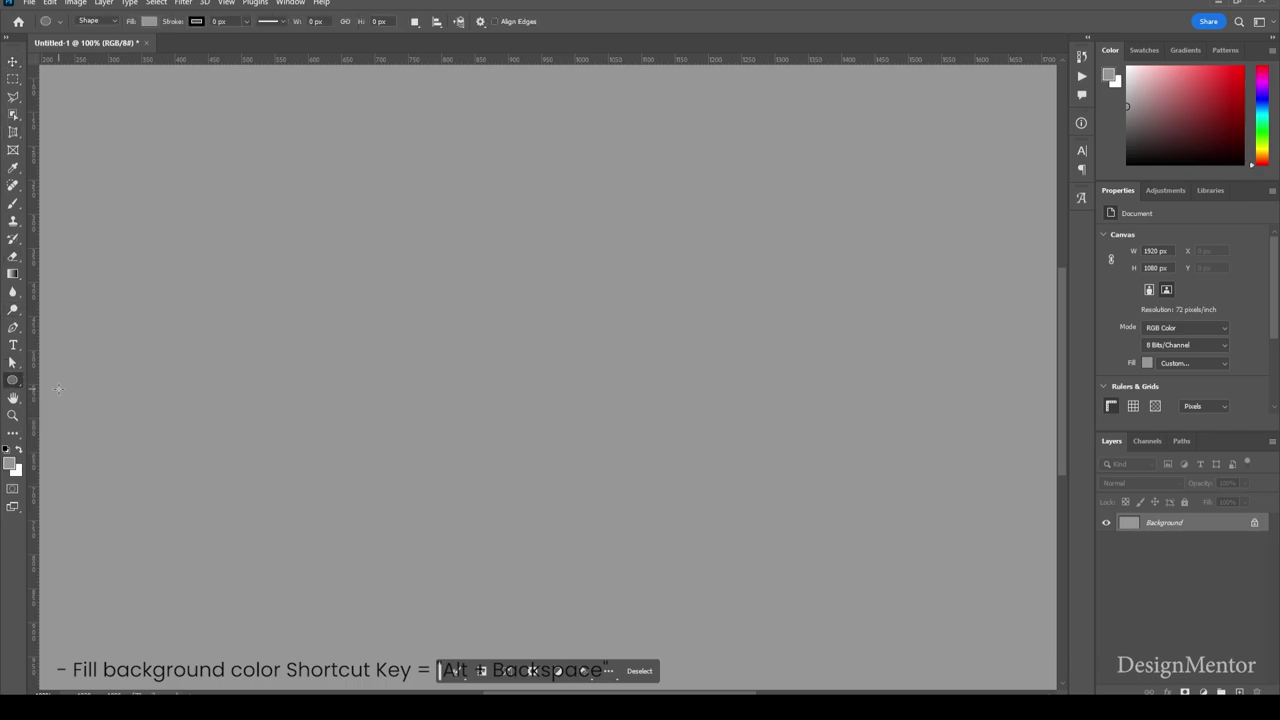
key(x)
click(534, 334)
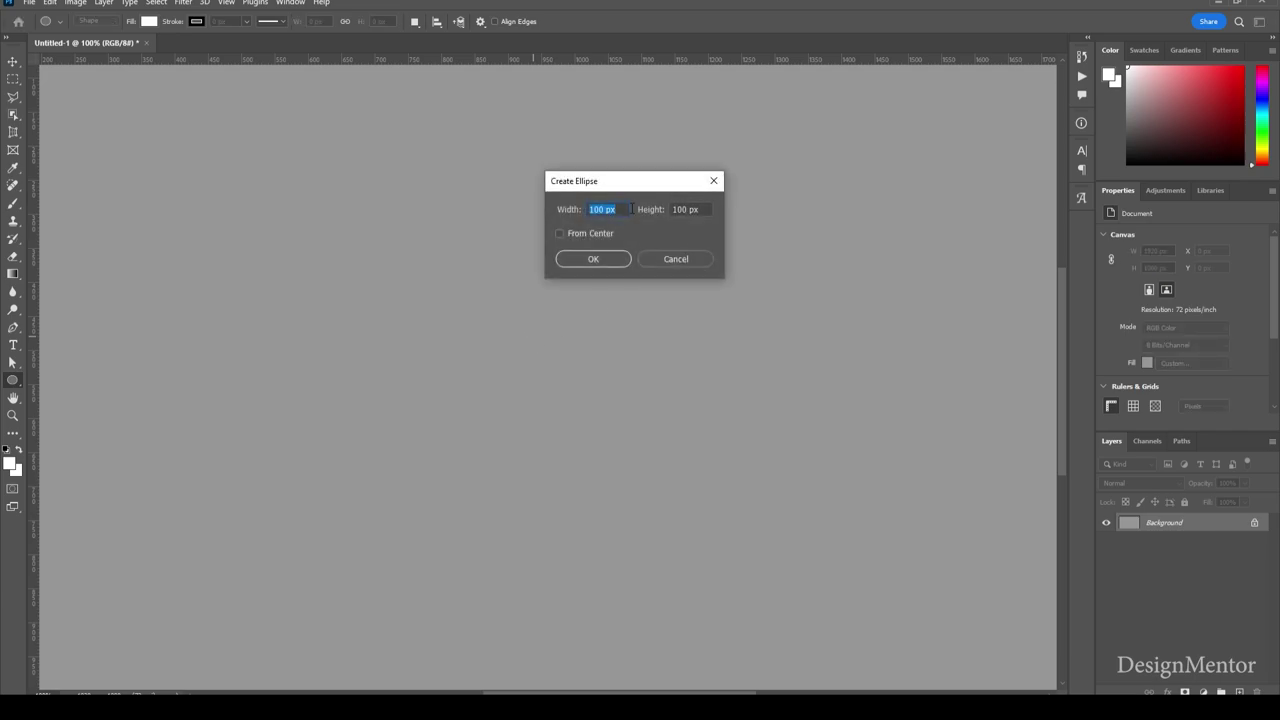
text(800)
key(Tab)
text(8)
key(Return)
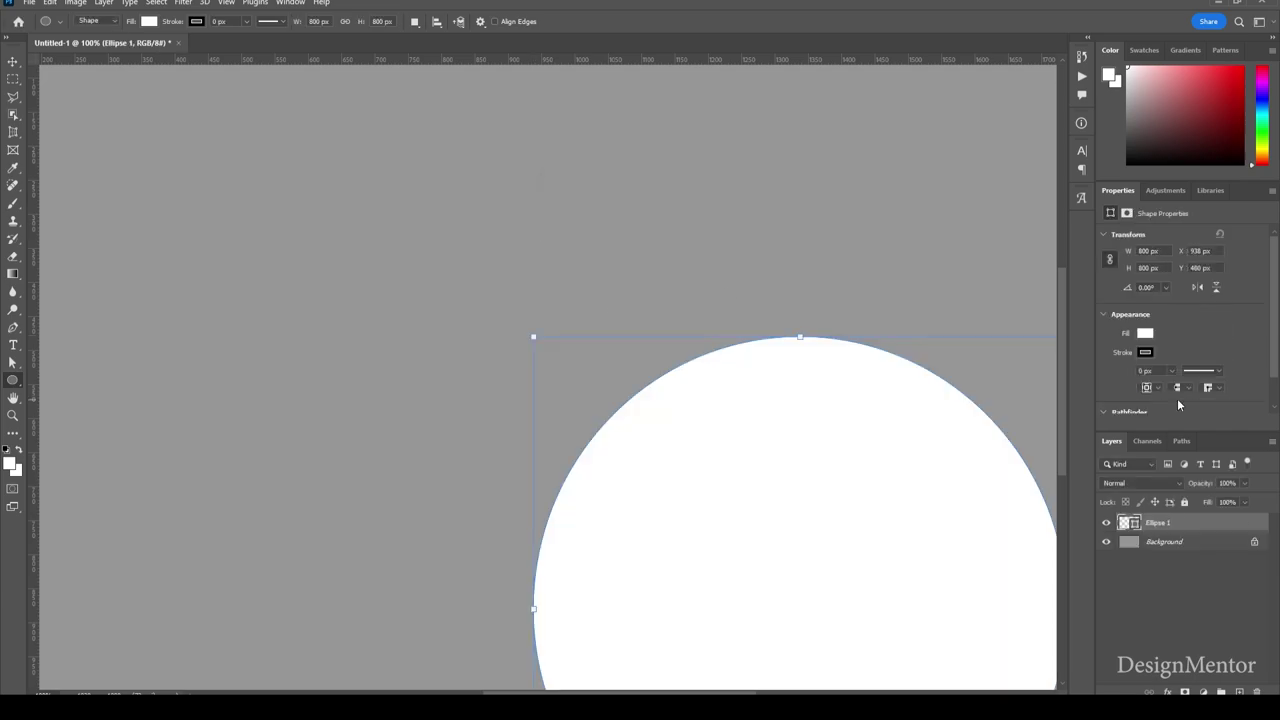
click(13, 61)
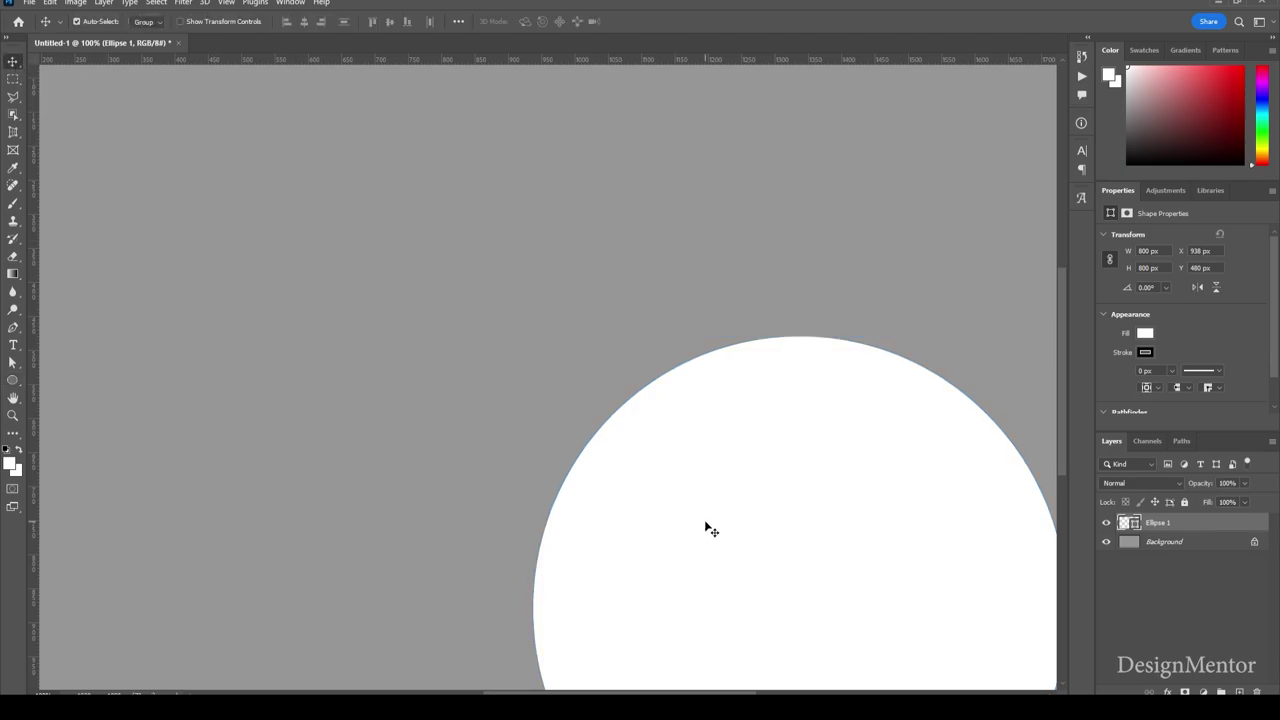
mouse_move(706, 525)
mouse_down()
mouse_move(544, 355)
mouse_move(449, 293)
mouse_up()
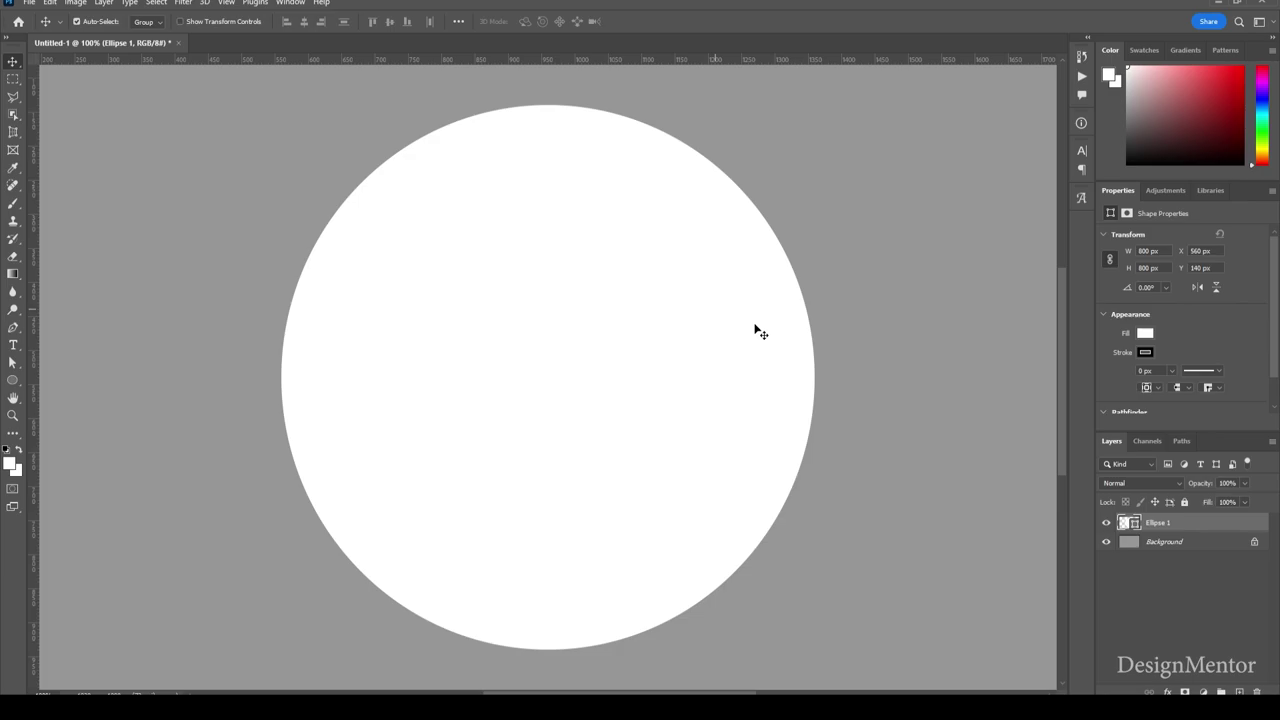
Step: Add a reversed Gradient Overlay layer style to Ellipse 1
right_click(1175, 524)
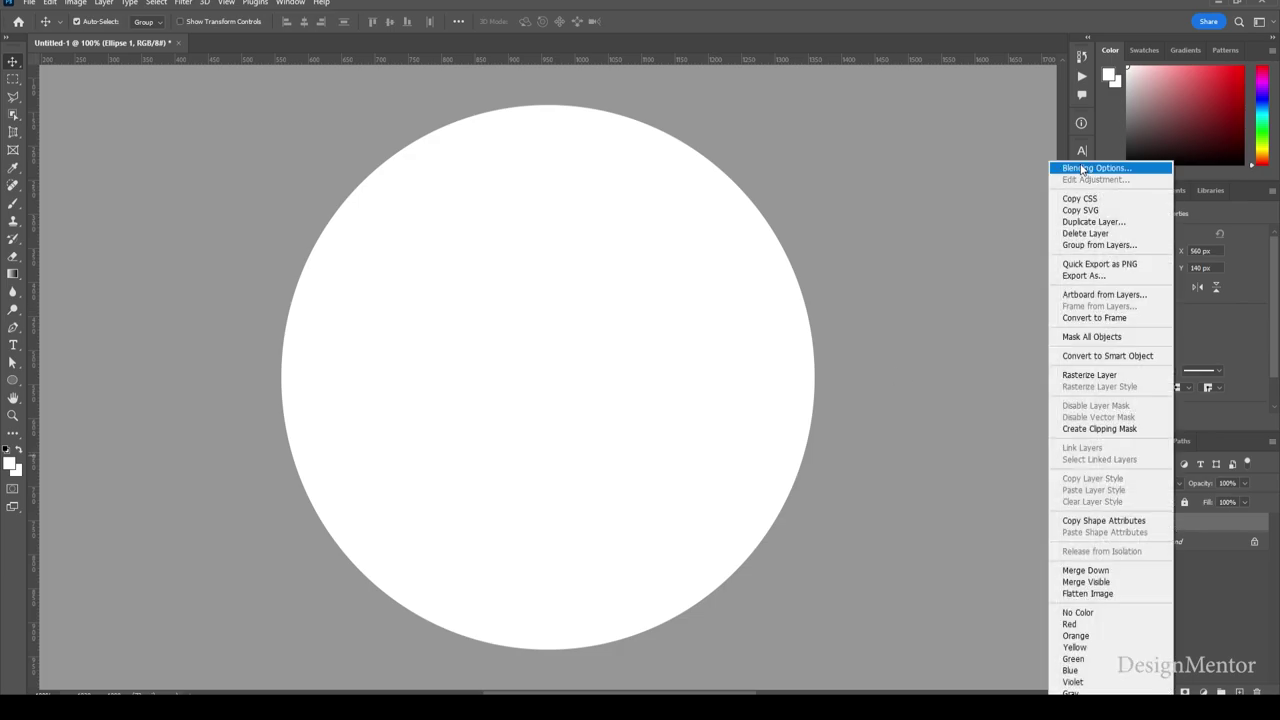
click(1082, 169)
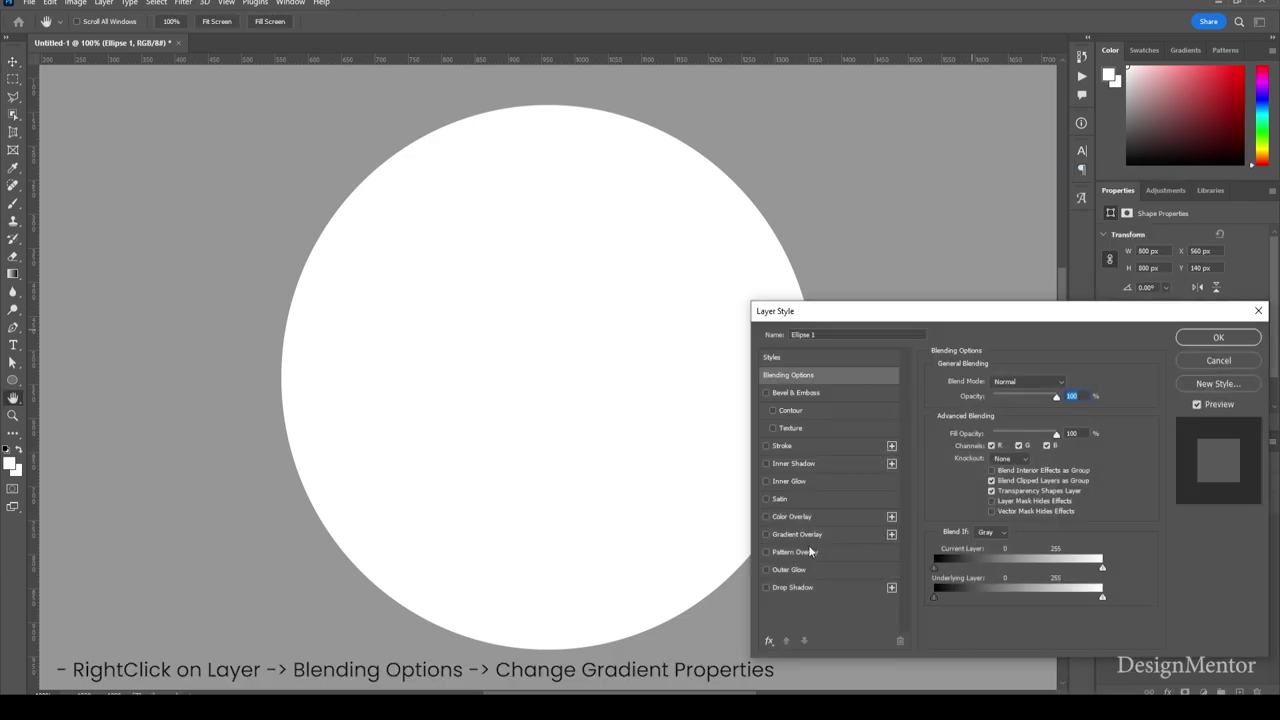
click(810, 535)
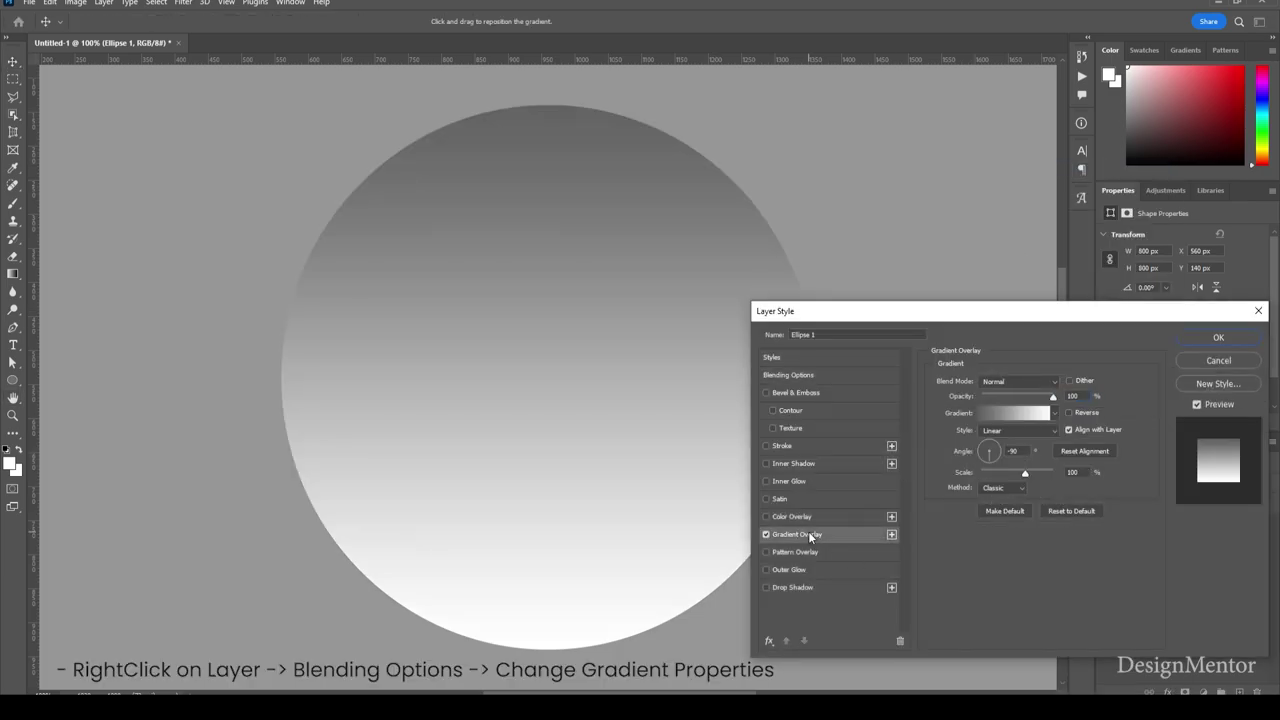
click(1000, 418)
click(1051, 337)
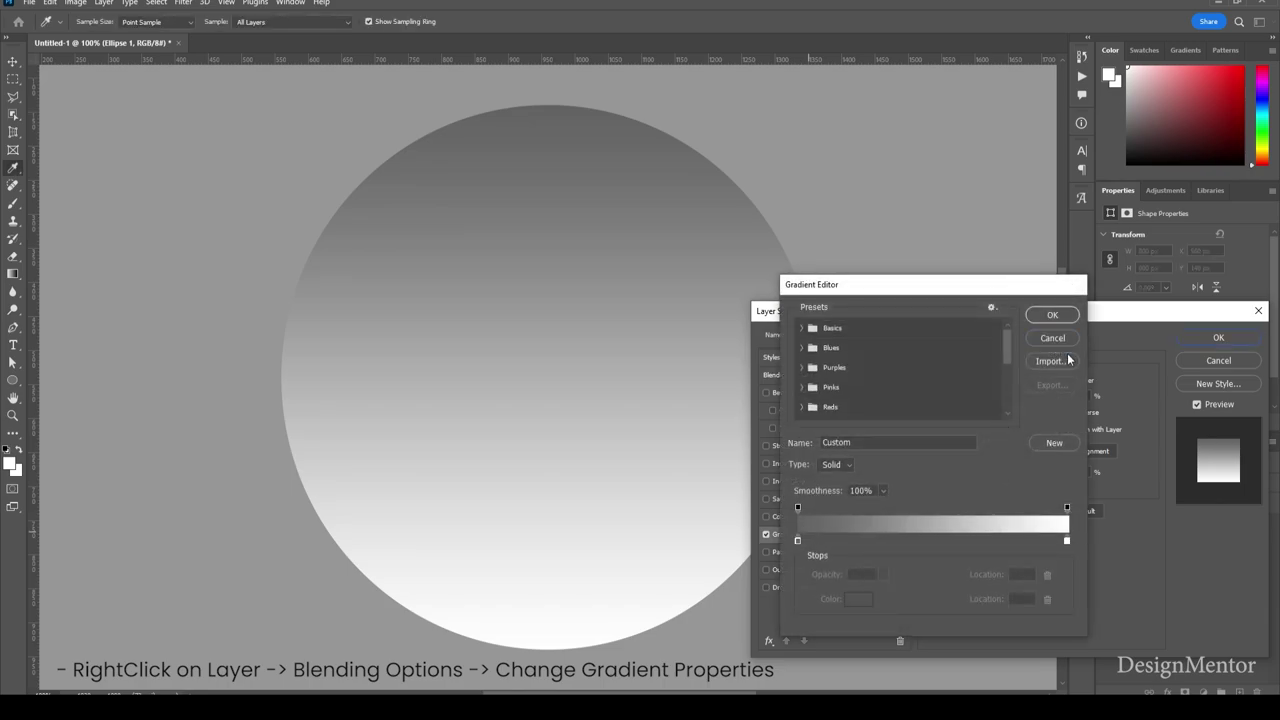
click(1066, 413)
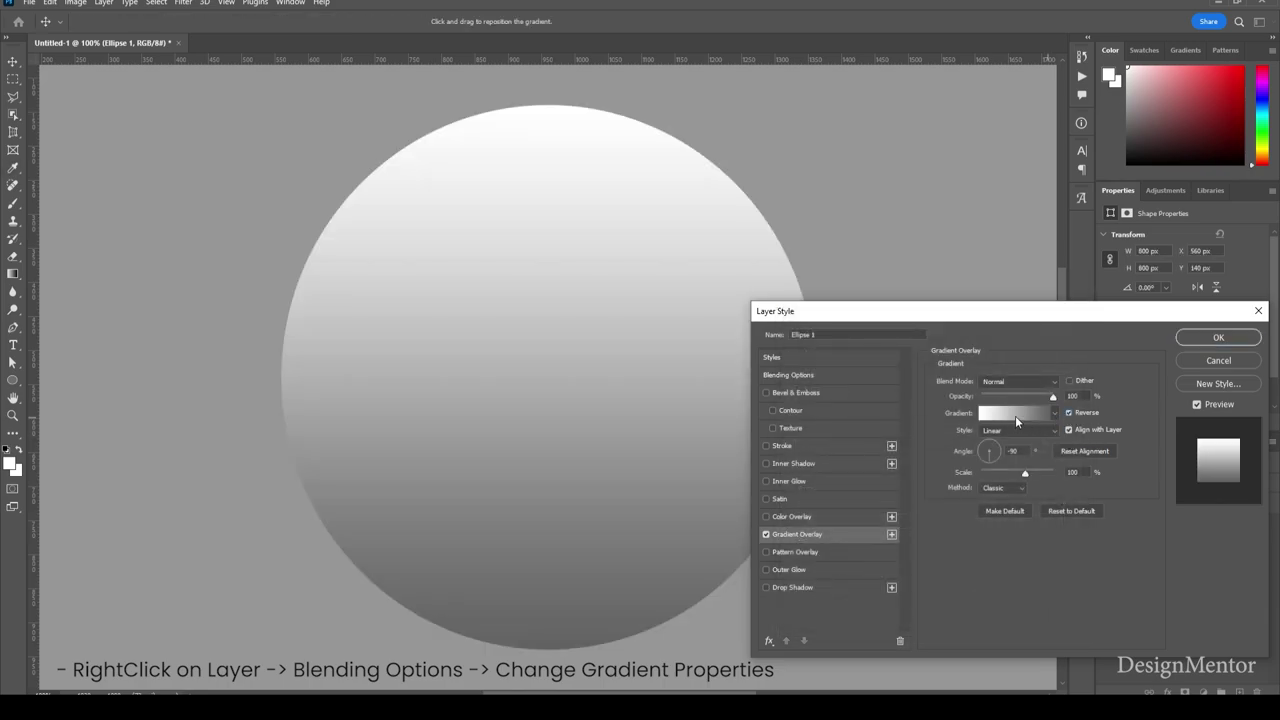
Step: Set the gradient stops to white and grey #6c6c6c and apply the overlay
click(1015, 413)
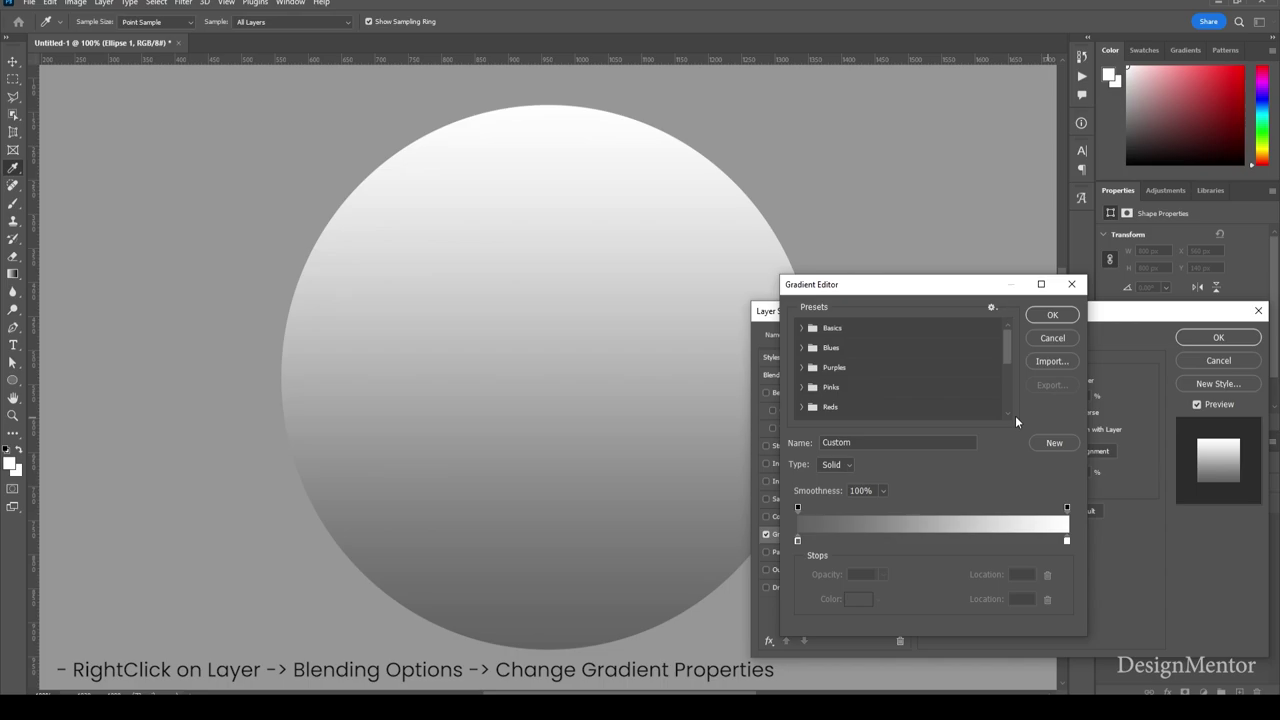
click(1067, 541)
click(860, 599)
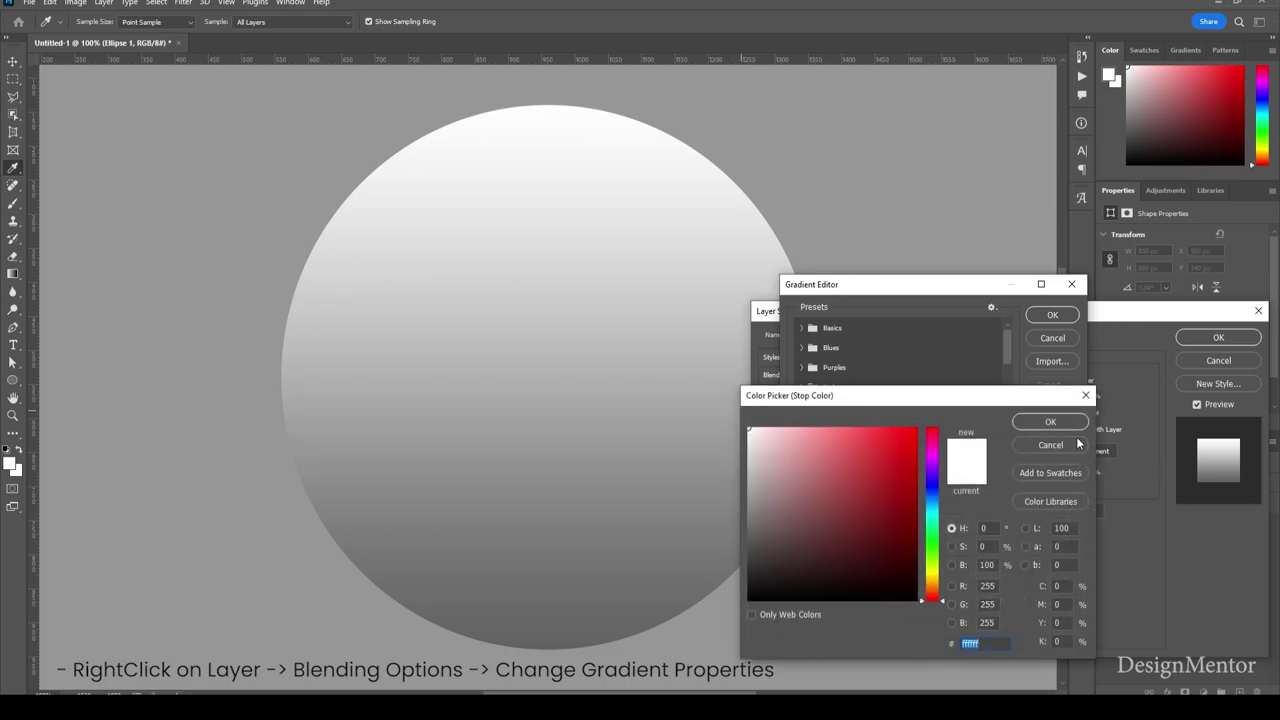
click(1049, 421)
click(798, 541)
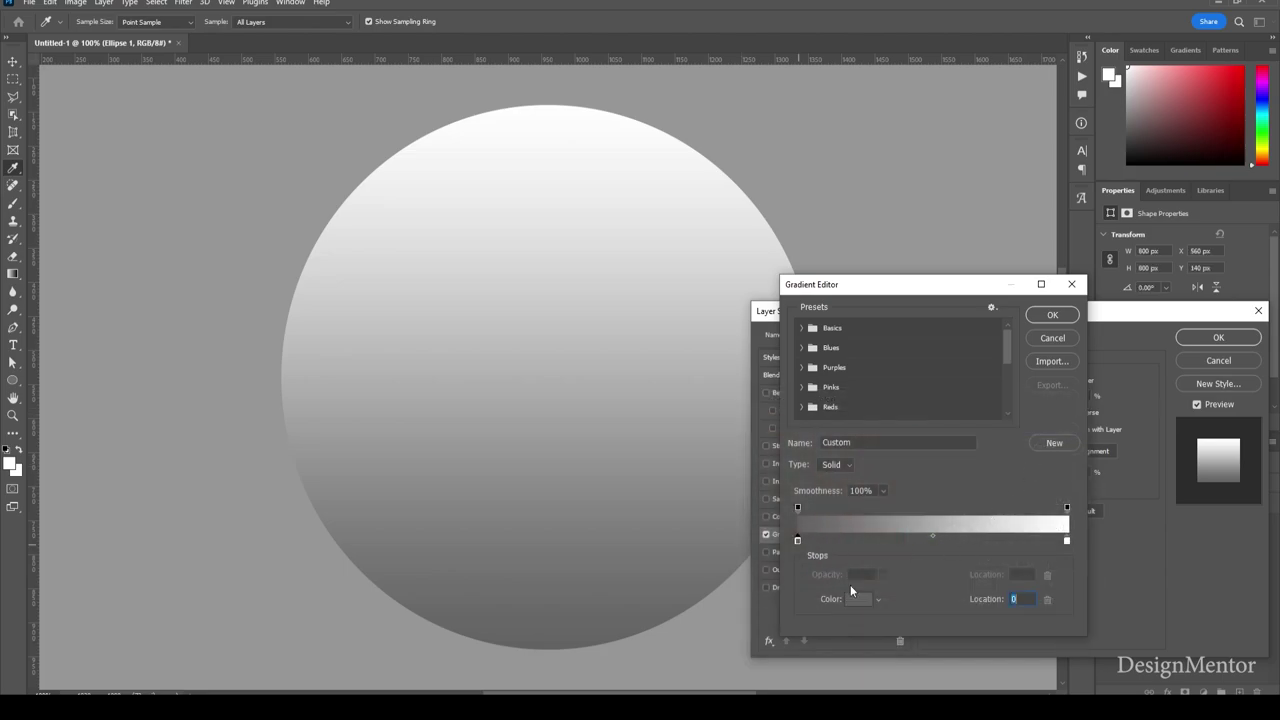
click(858, 599)
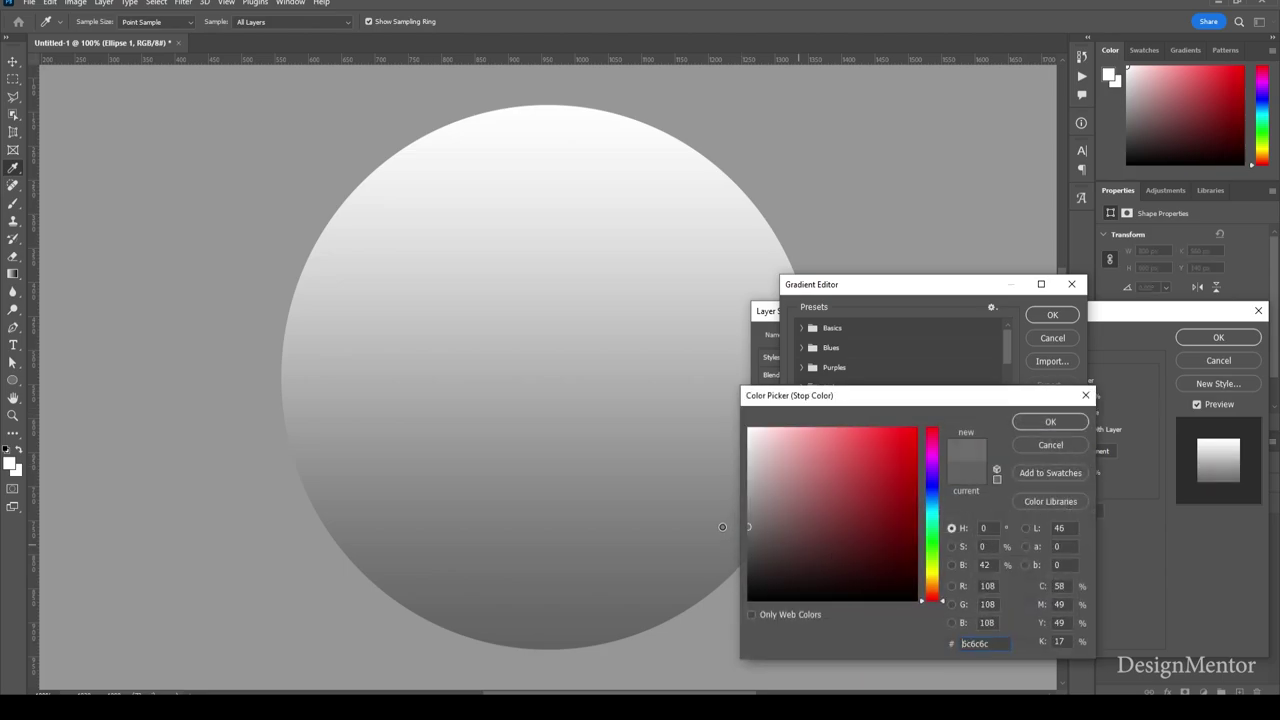
click(1044, 422)
click(1051, 315)
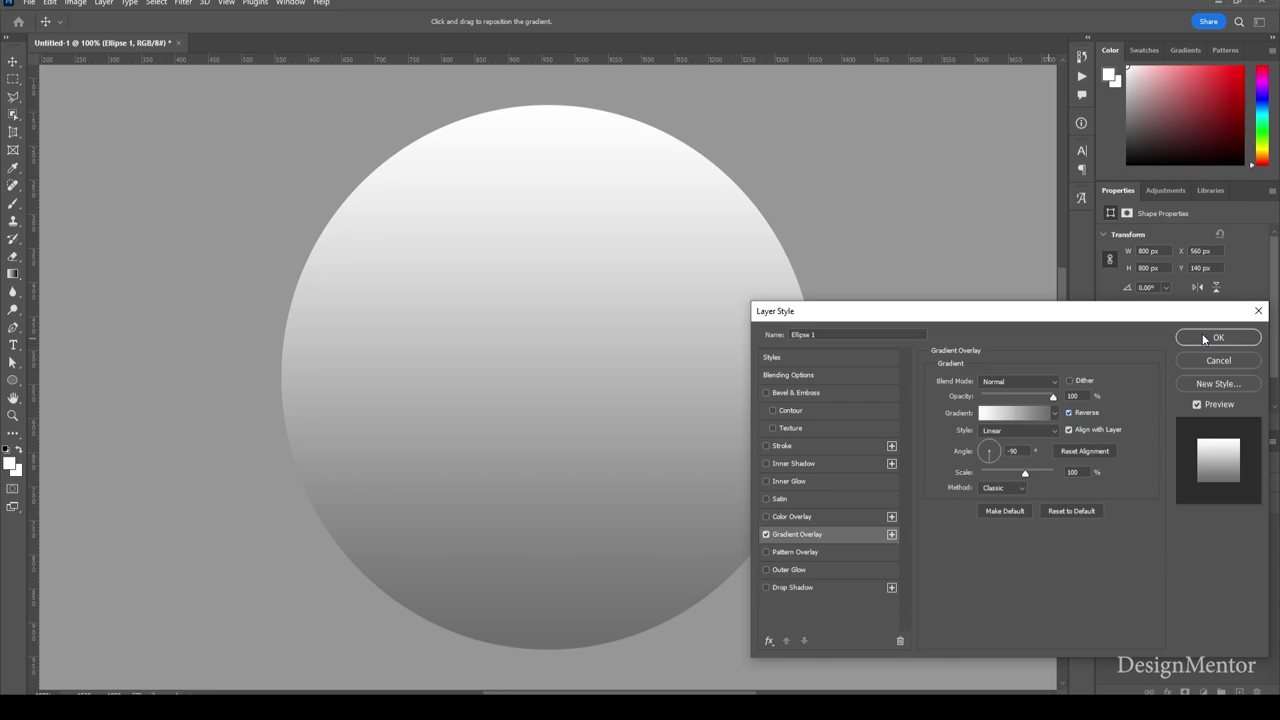
click(1205, 337)
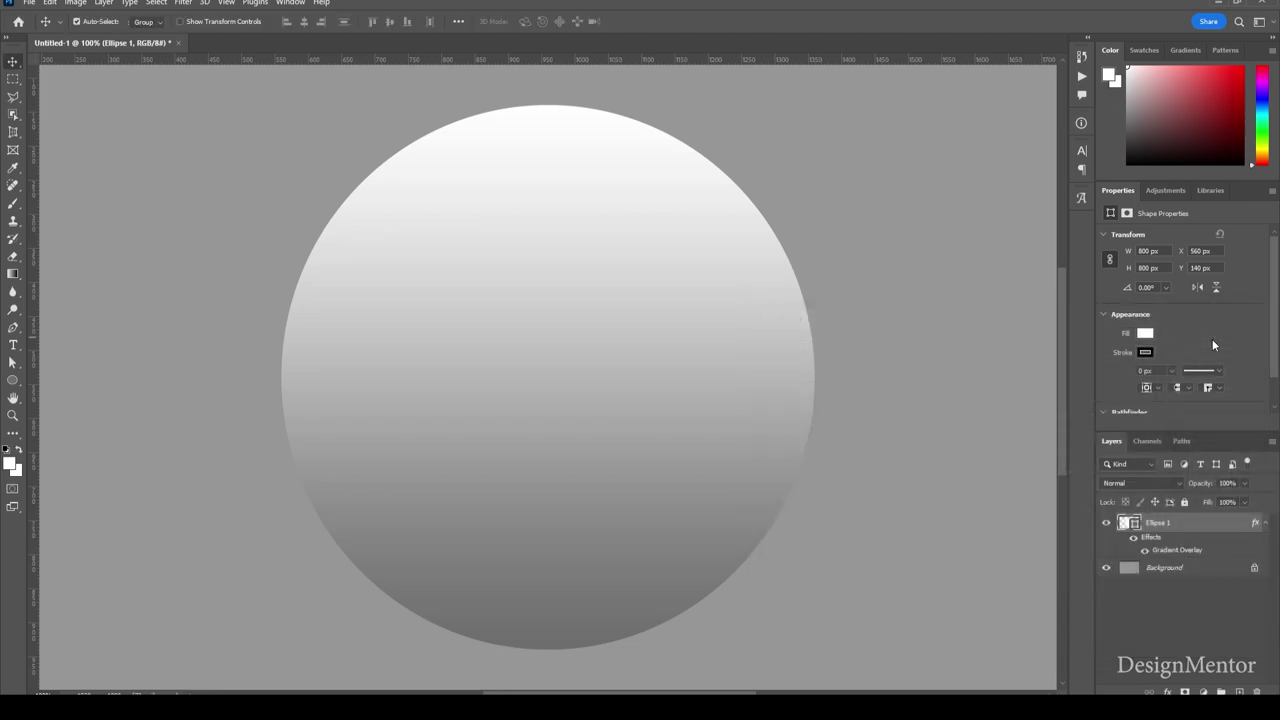
click(1265, 523)
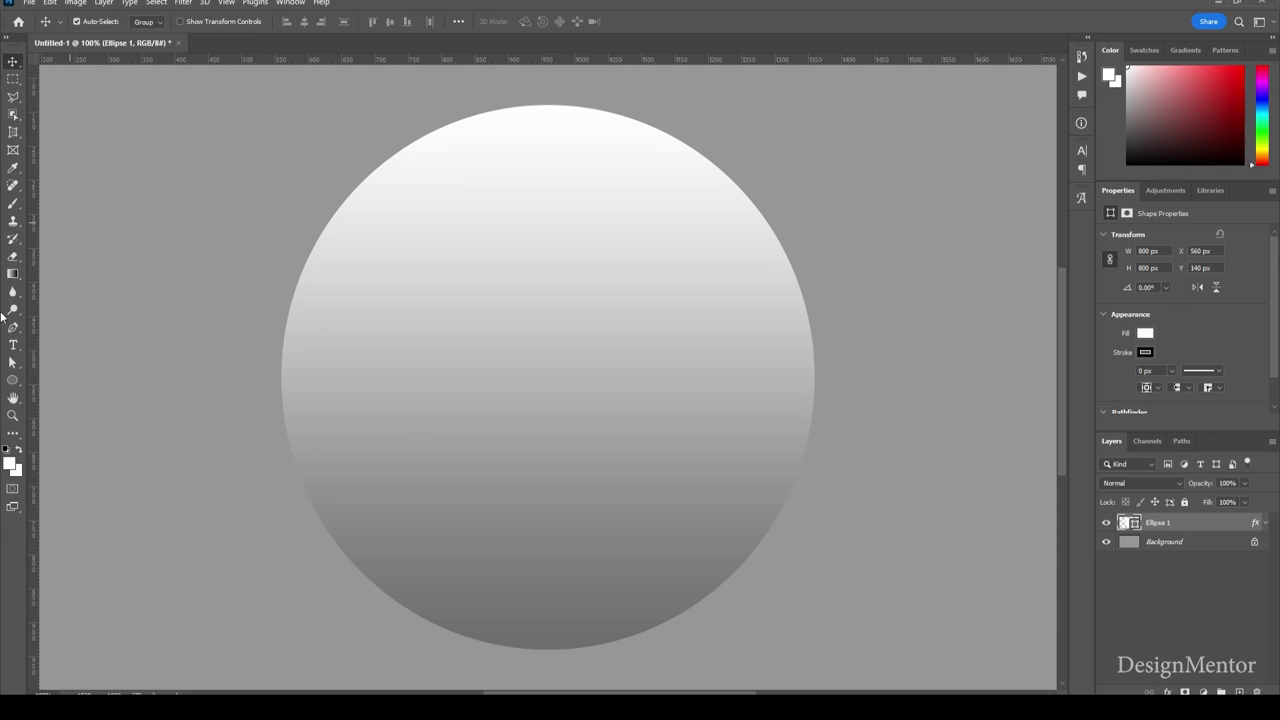
Step: Draw a 500 × 500 px white circle, Ellipse 2, centred on the gradient circle
click(13, 380)
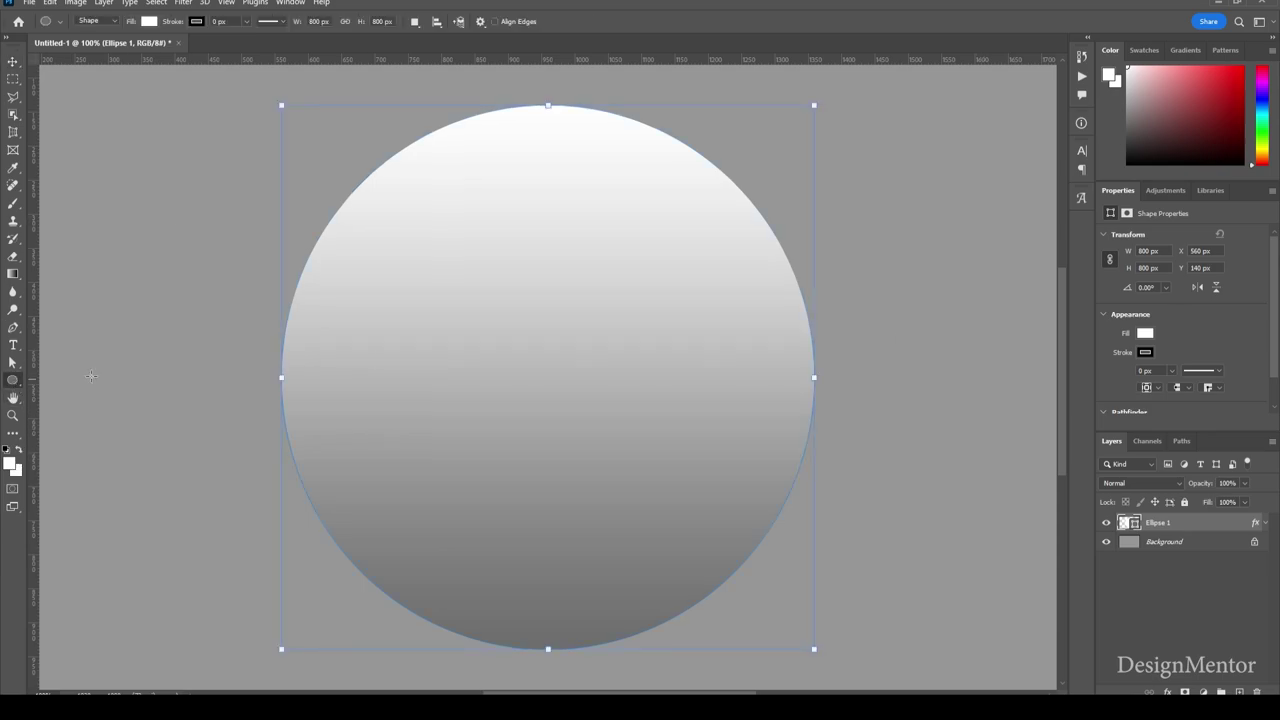
click(562, 335)
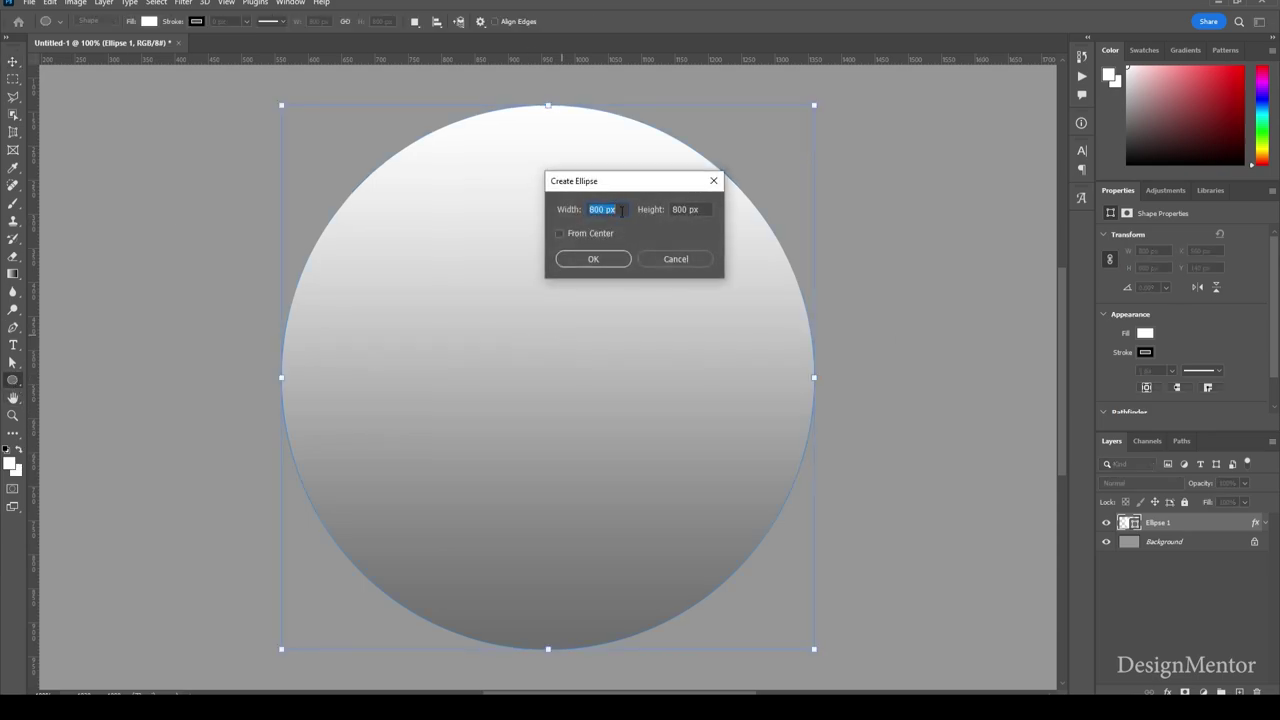
text(500)
key(Tab)
text(500)
key(Return)
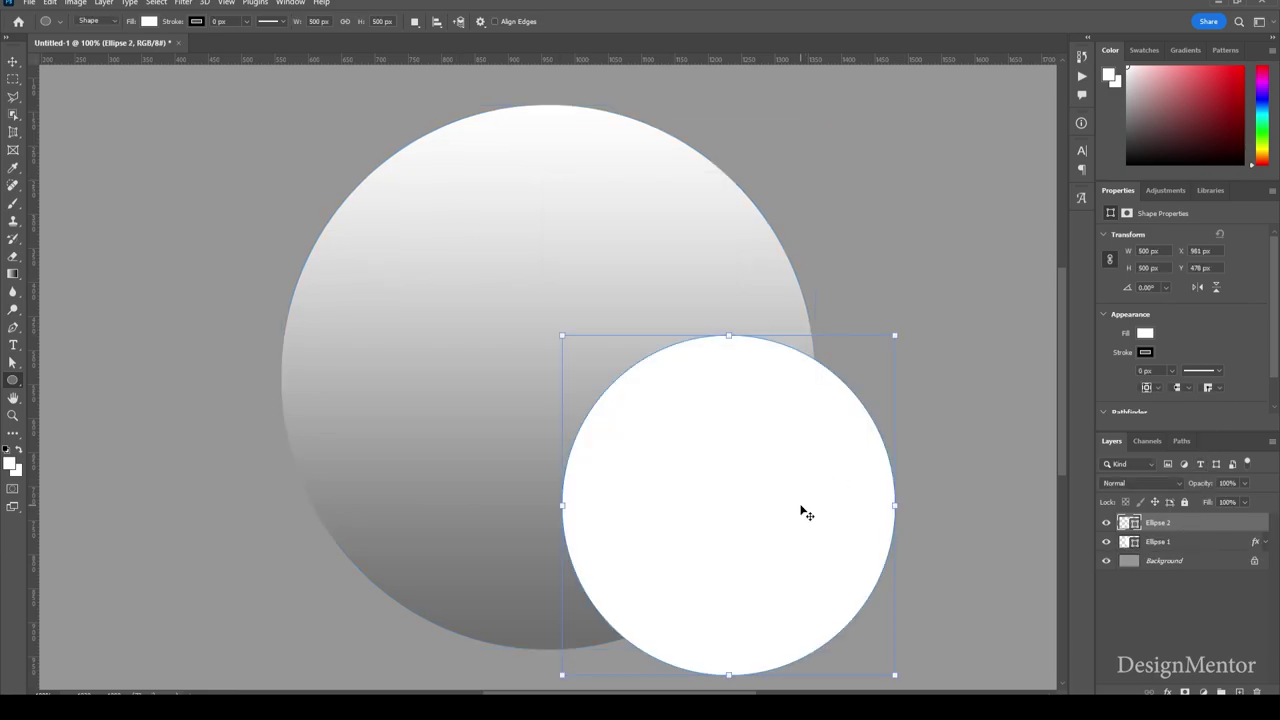
key(v)
drag(771, 491, 621, 388)
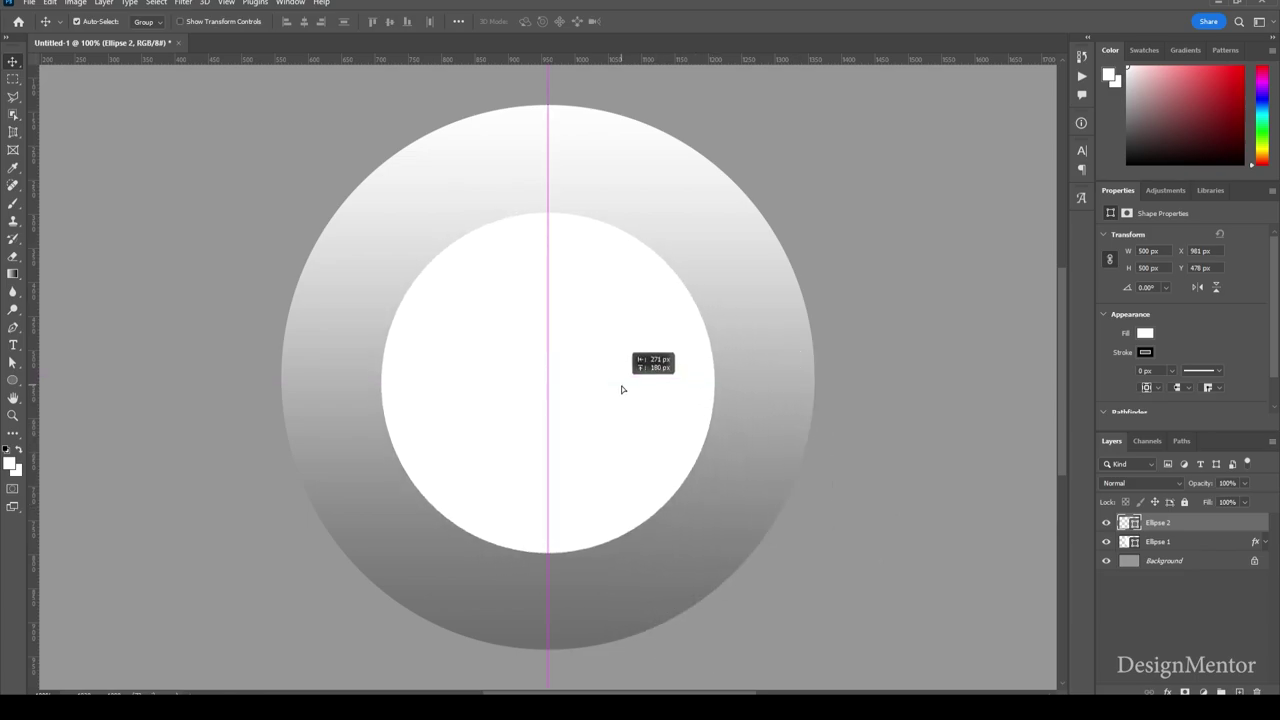
drag(621, 388, 622, 389)
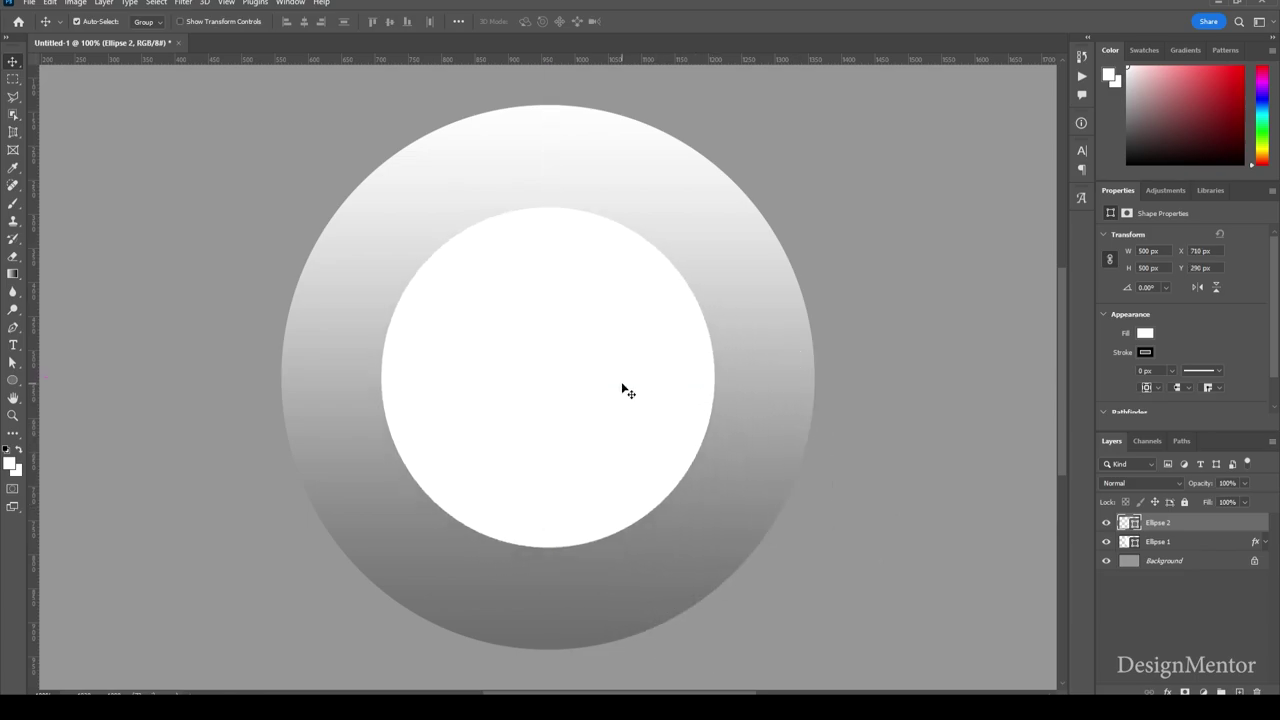
Step: Add a Gradient Overlay to Ellipse 2 with Reverse turned off
right_click(1166, 522)
click(1088, 168)
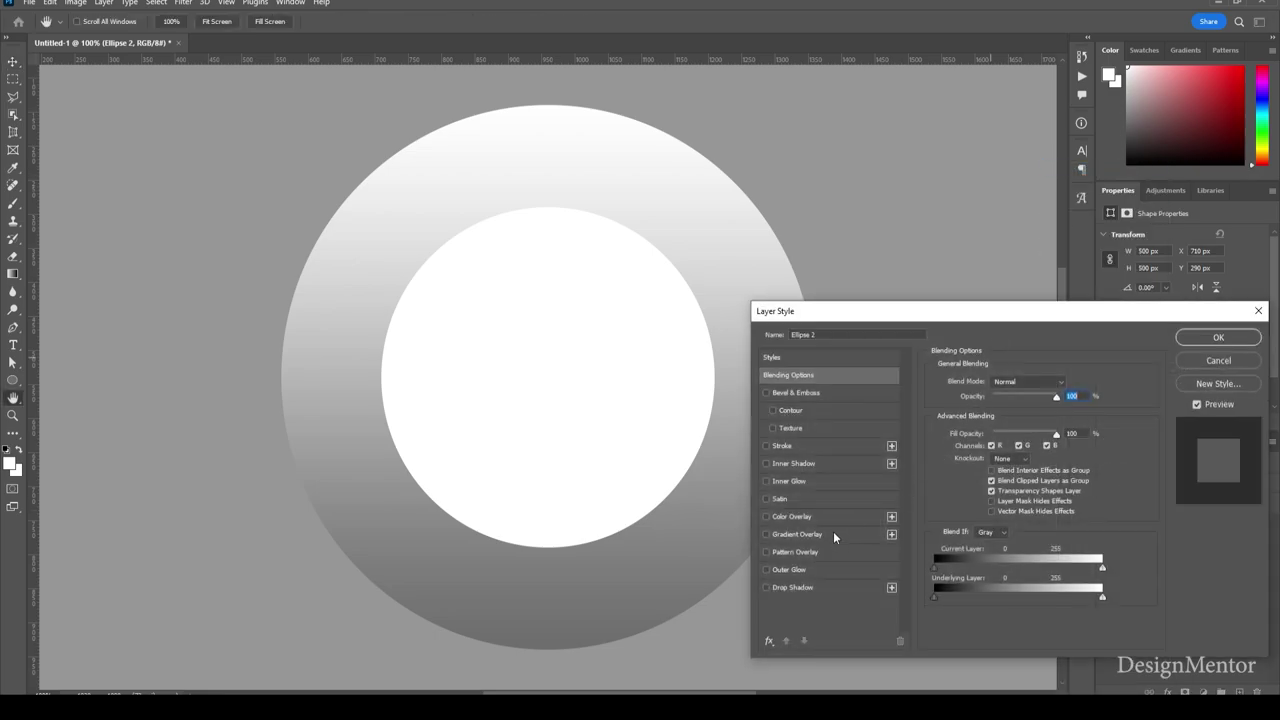
click(835, 535)
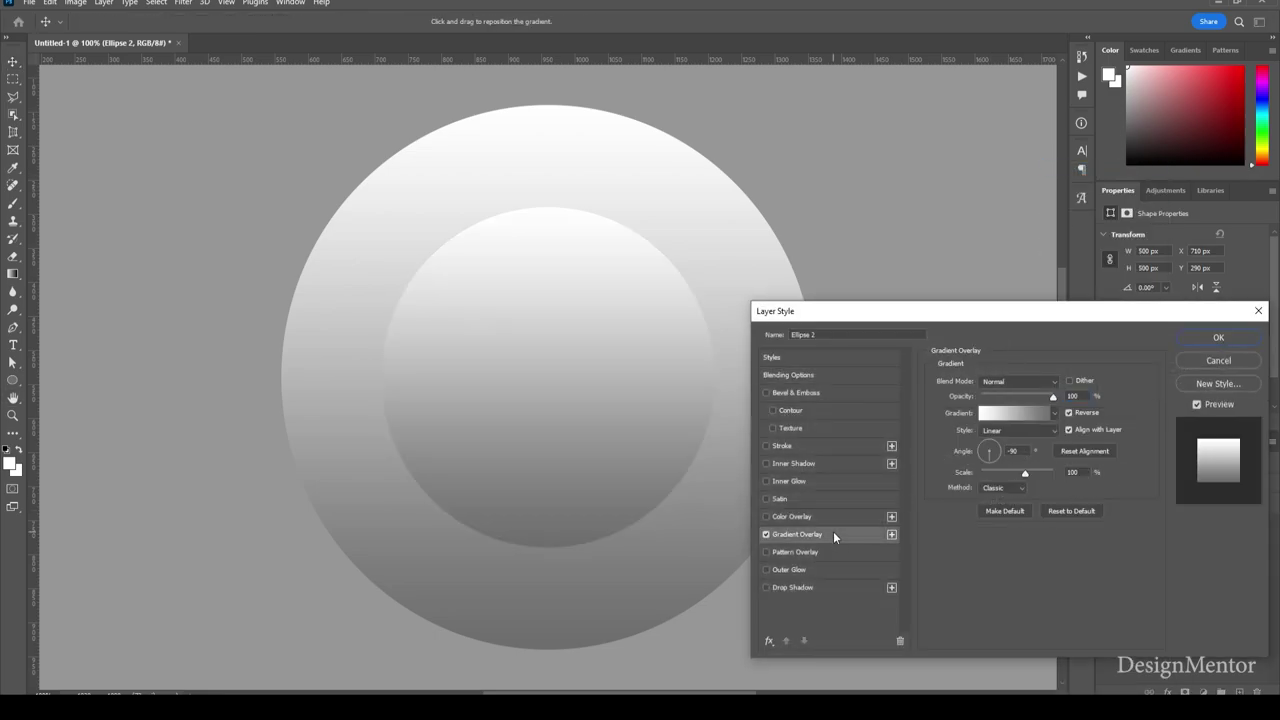
click(1010, 413)
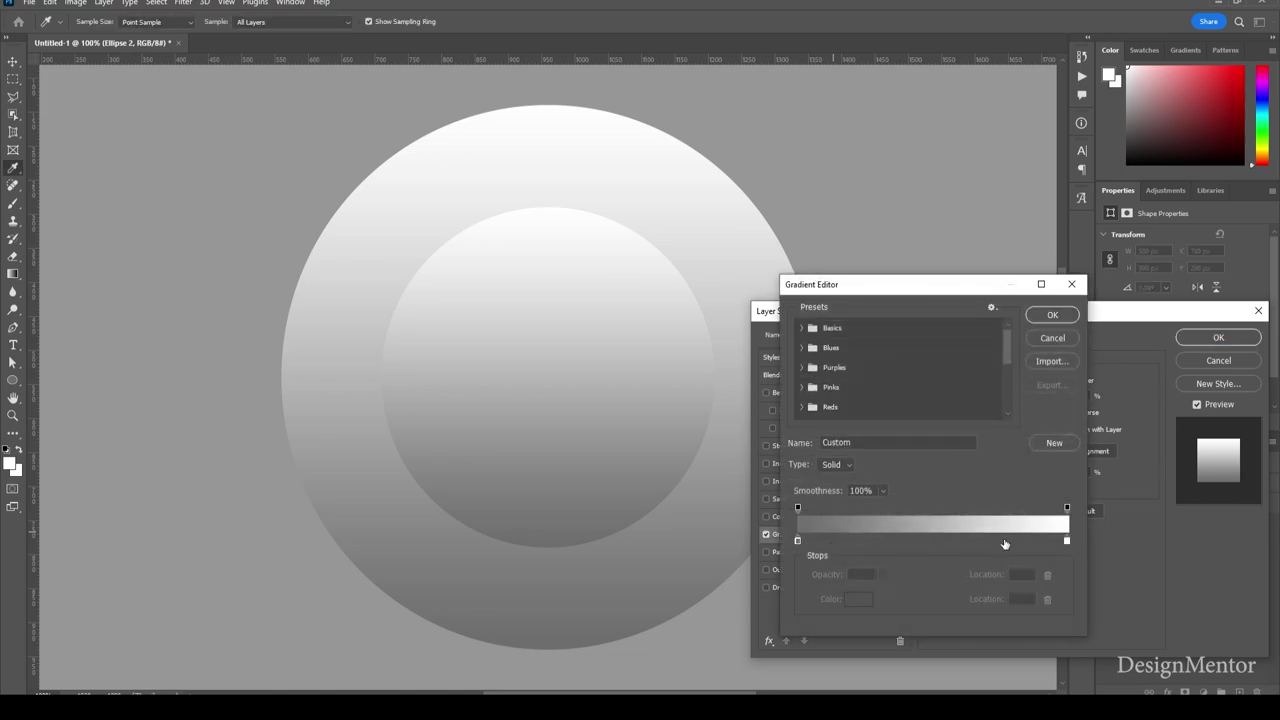
click(1050, 316)
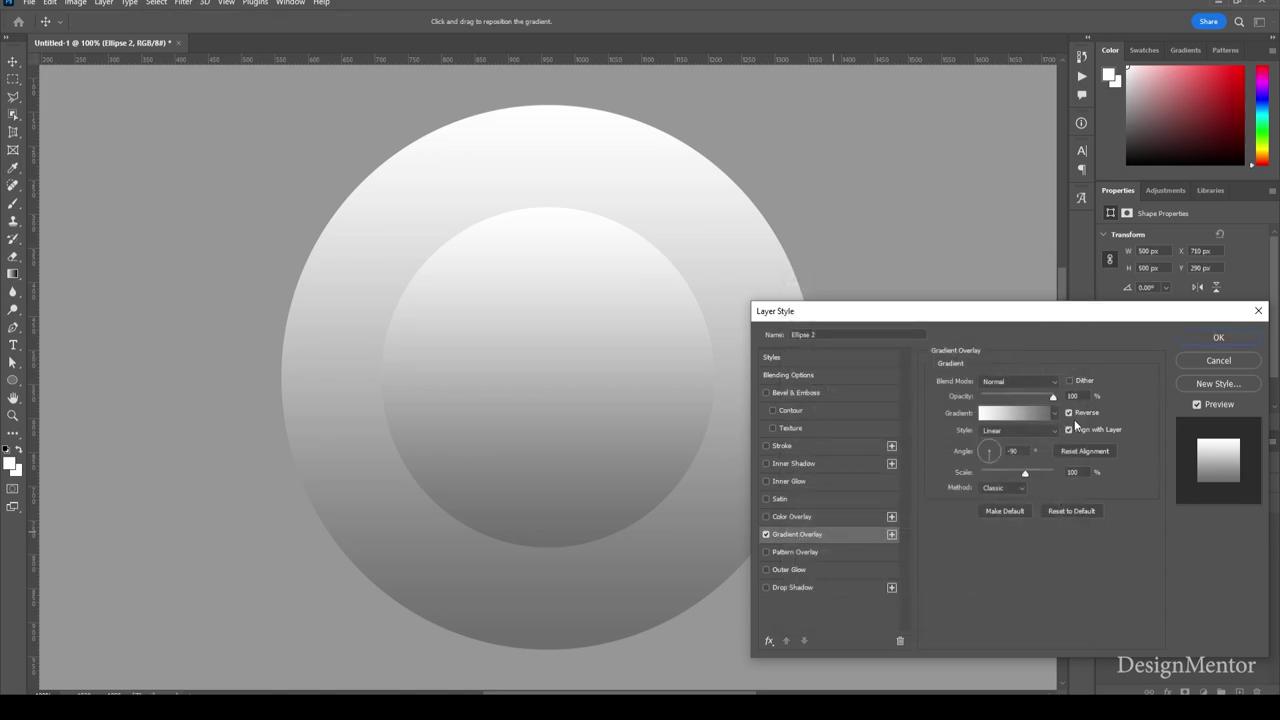
click(1069, 413)
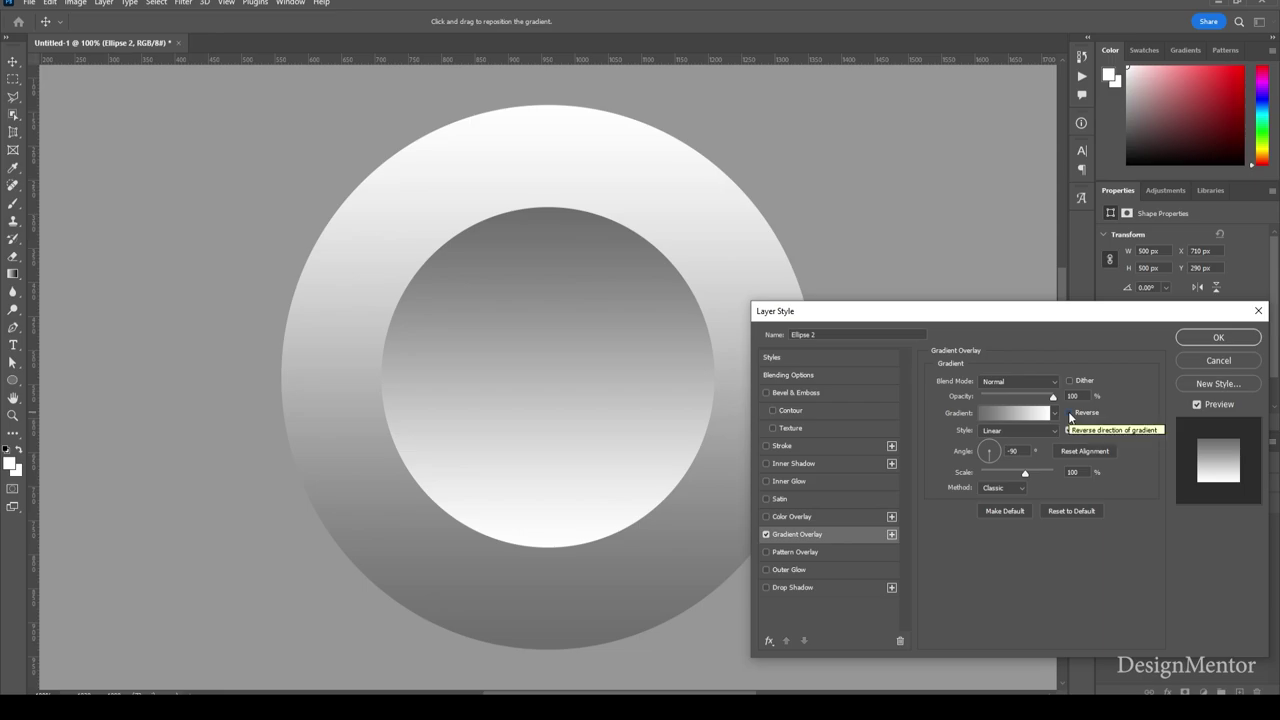
Step: Make the gradient's left stop grey #5d5d5d and apply the overlay
click(1011, 414)
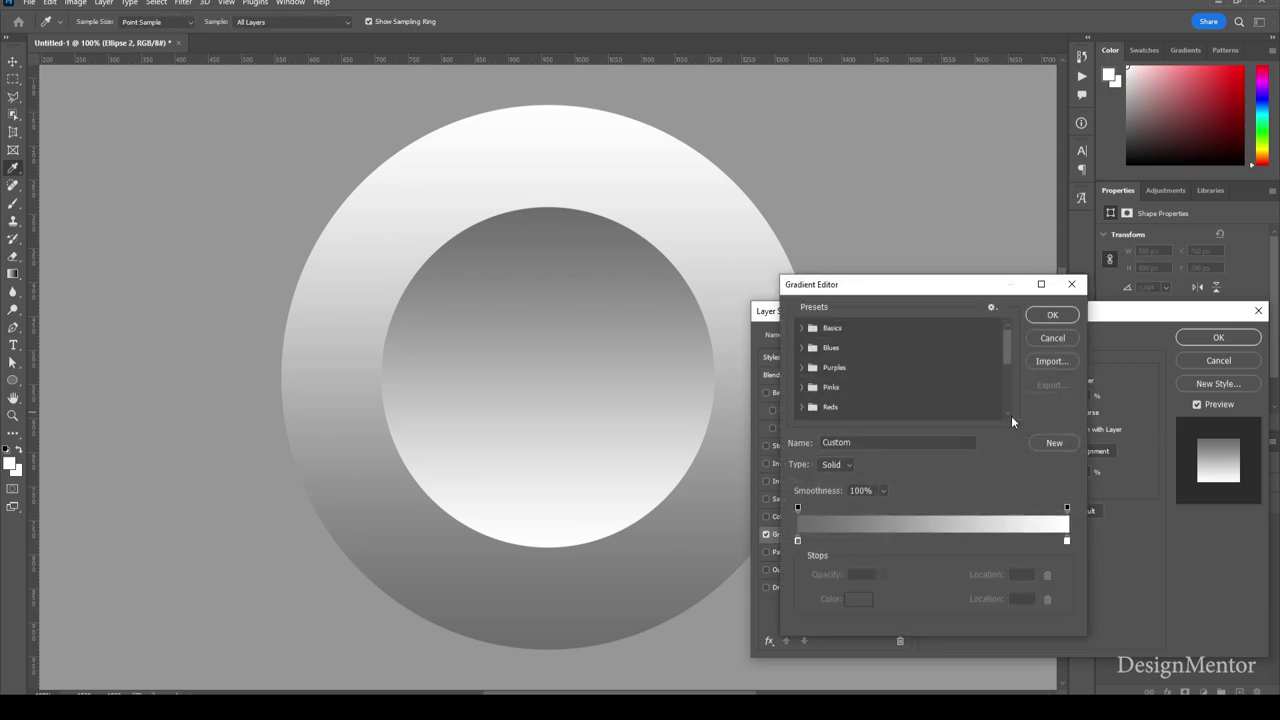
click(797, 541)
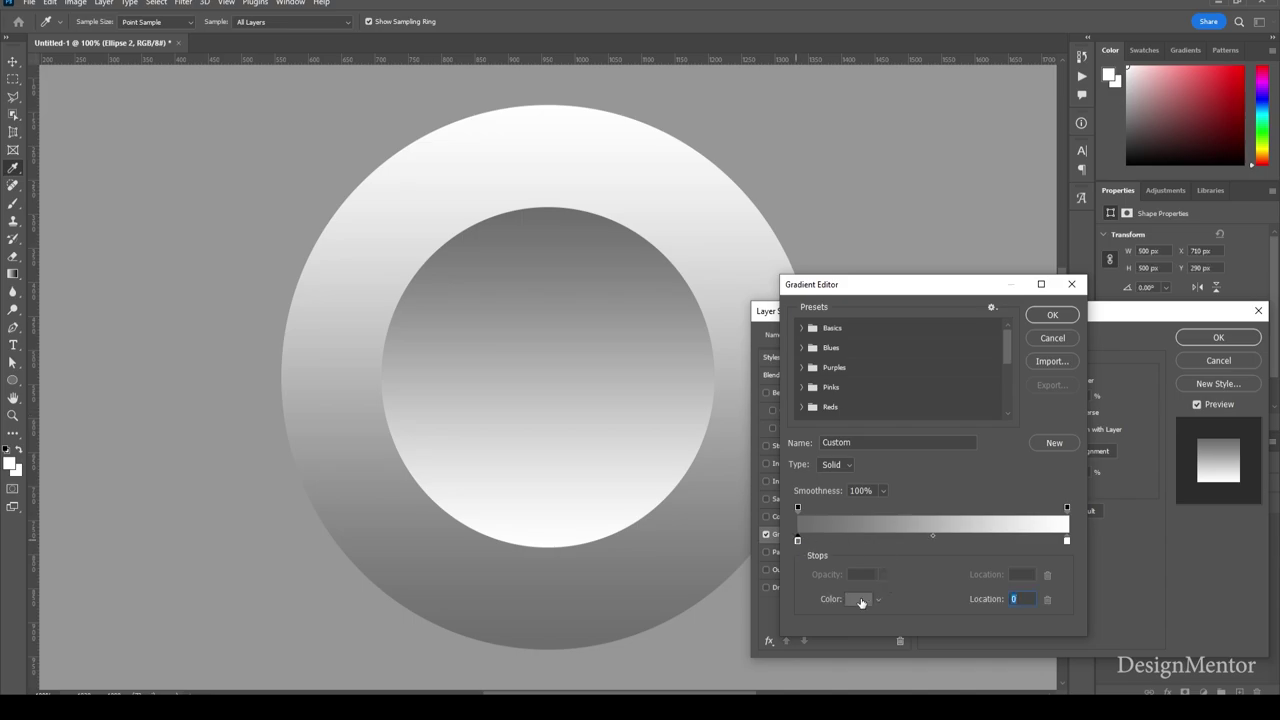
click(861, 600)
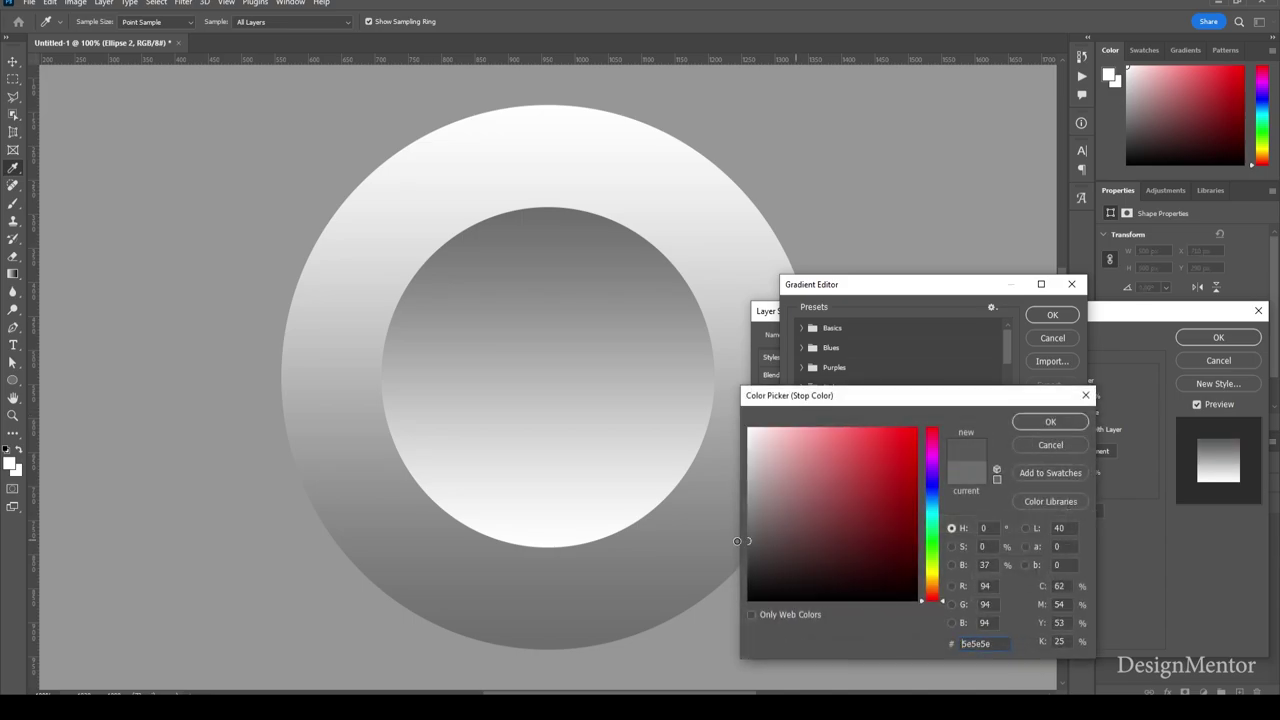
click(737, 541)
click(745, 537)
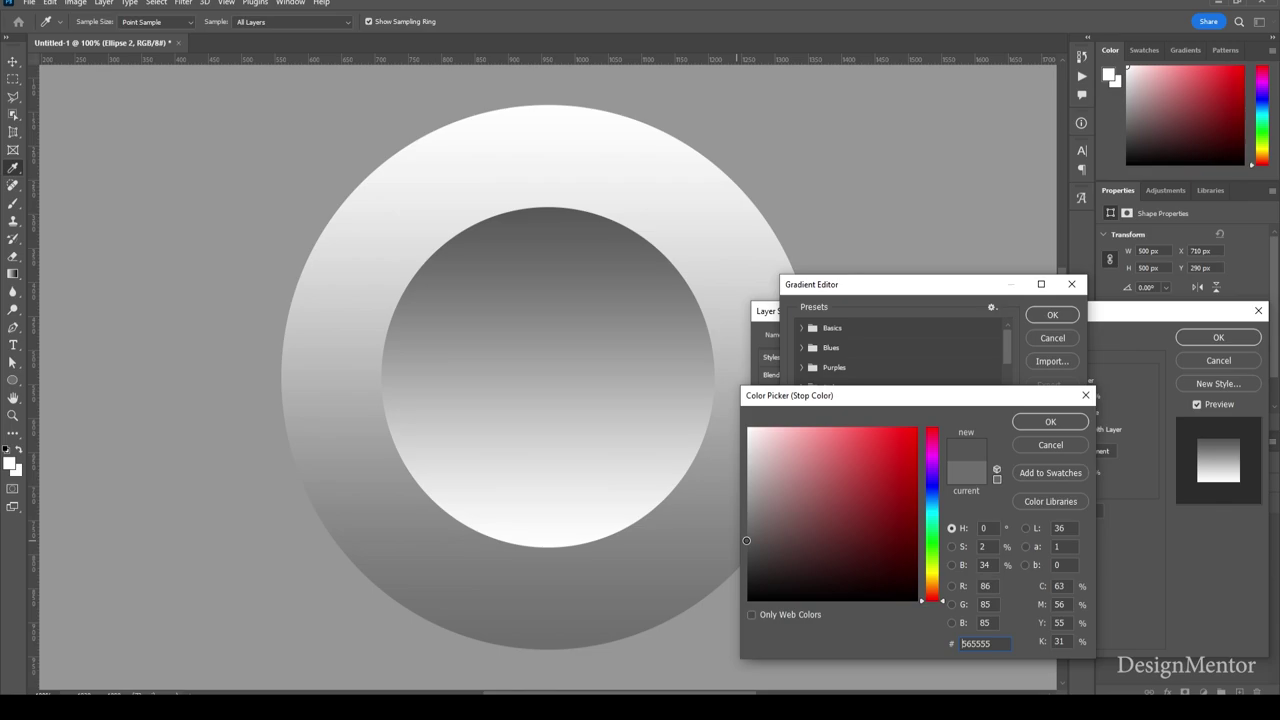
click(1050, 421)
click(1051, 315)
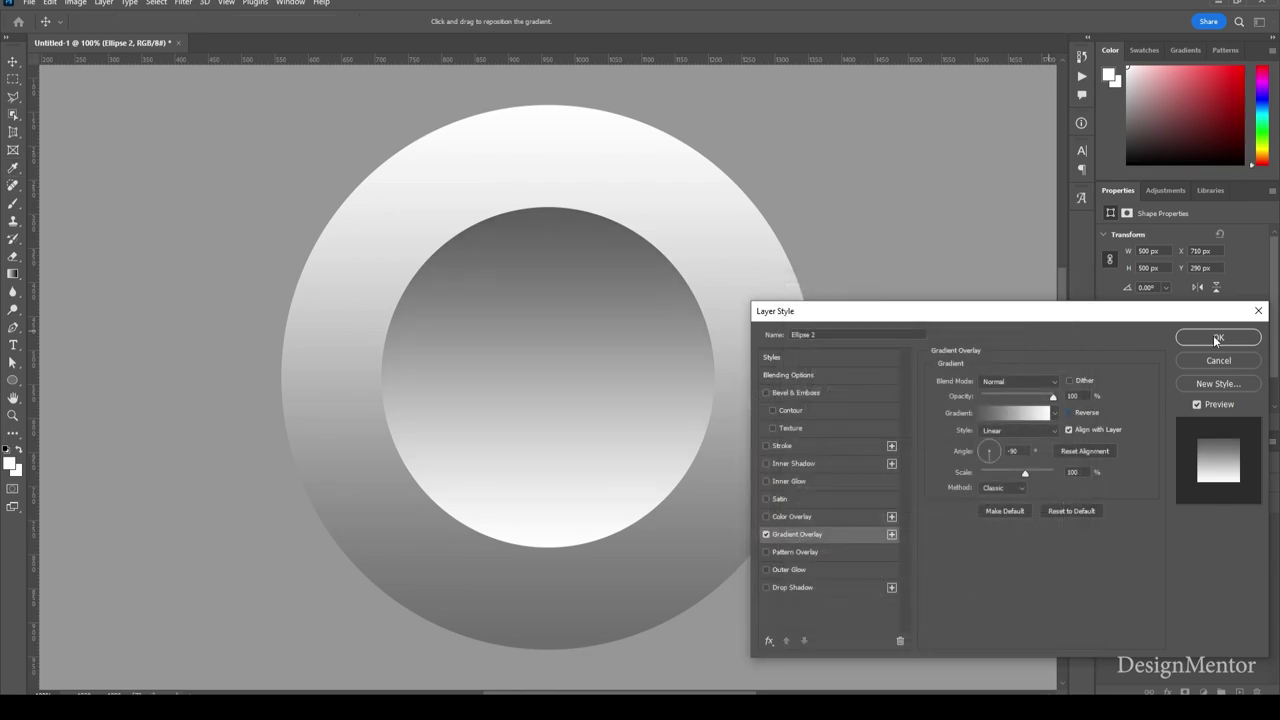
click(1215, 339)
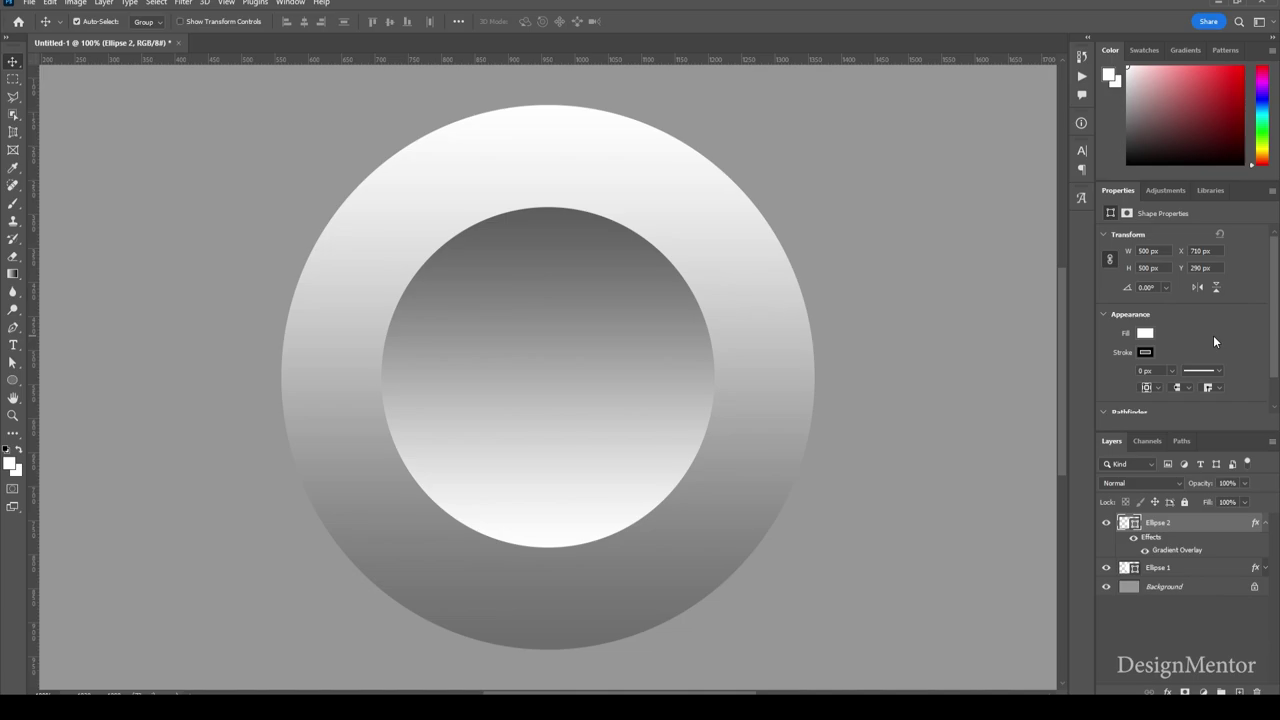
click(1265, 522)
Step: Select the Background layer and pick a light grey foreground colour
click(1193, 560)
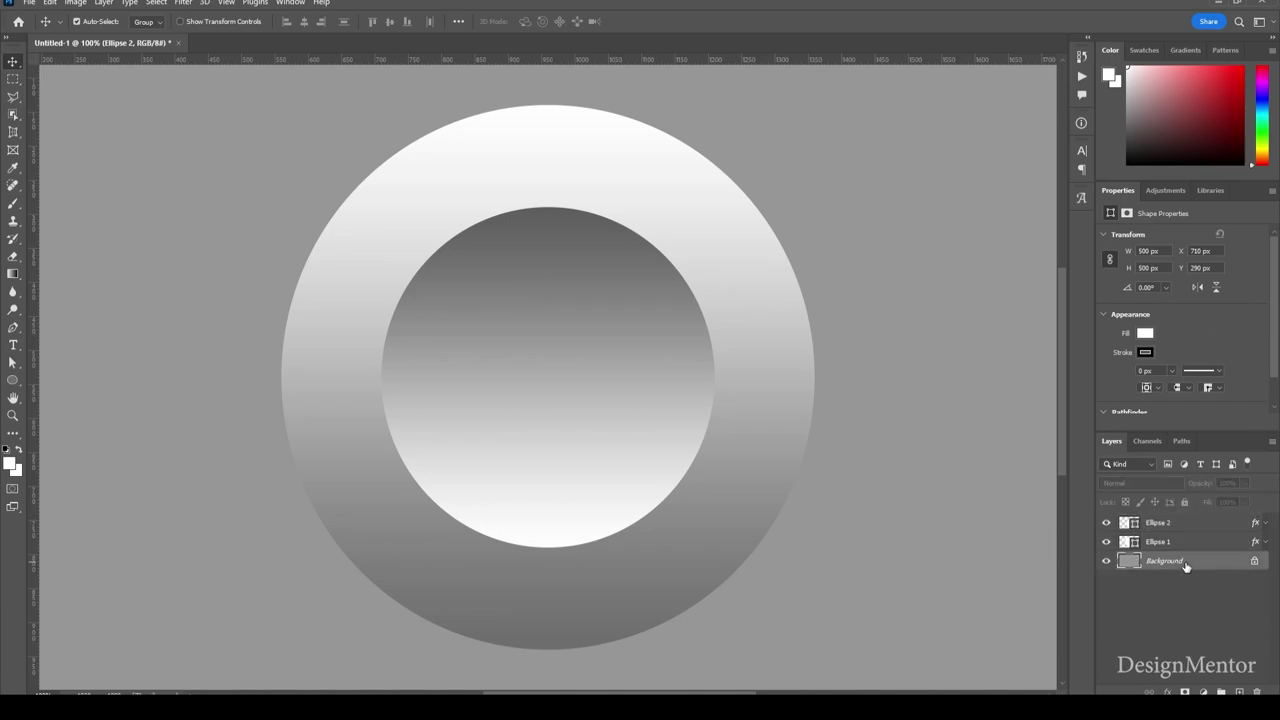
key(ctrl)
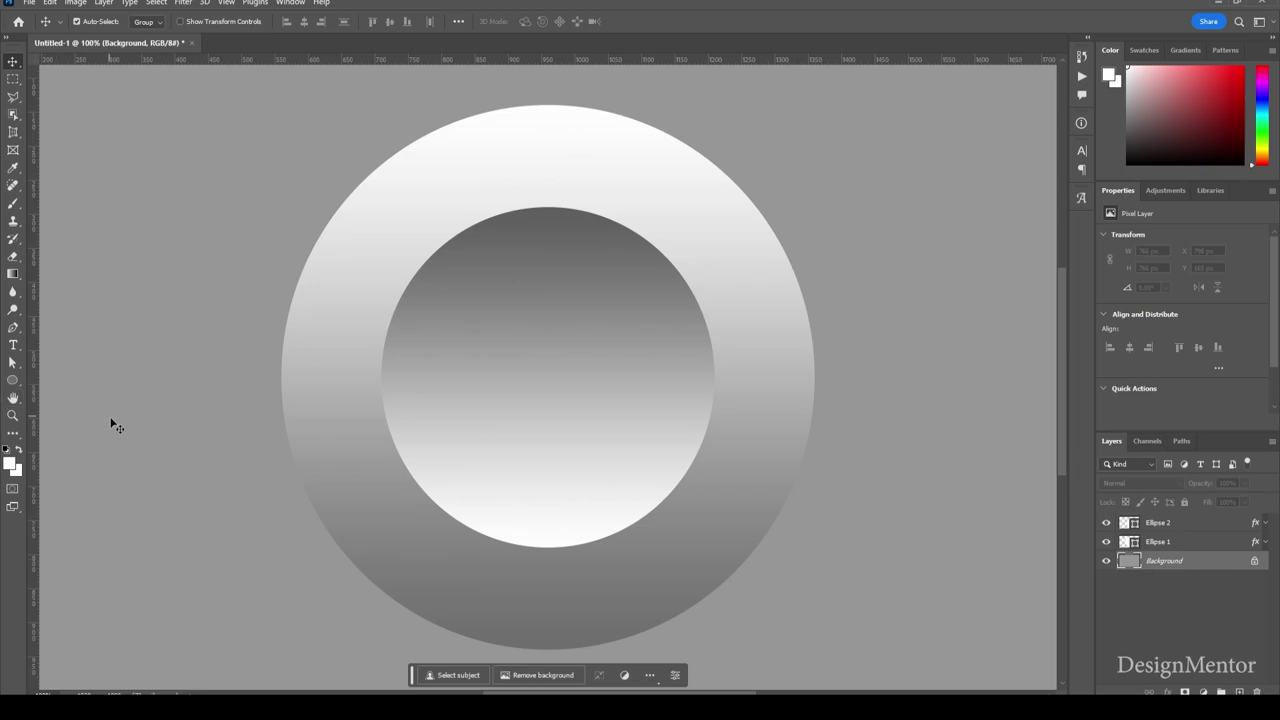
click(11, 463)
drag(808, 509, 712, 477)
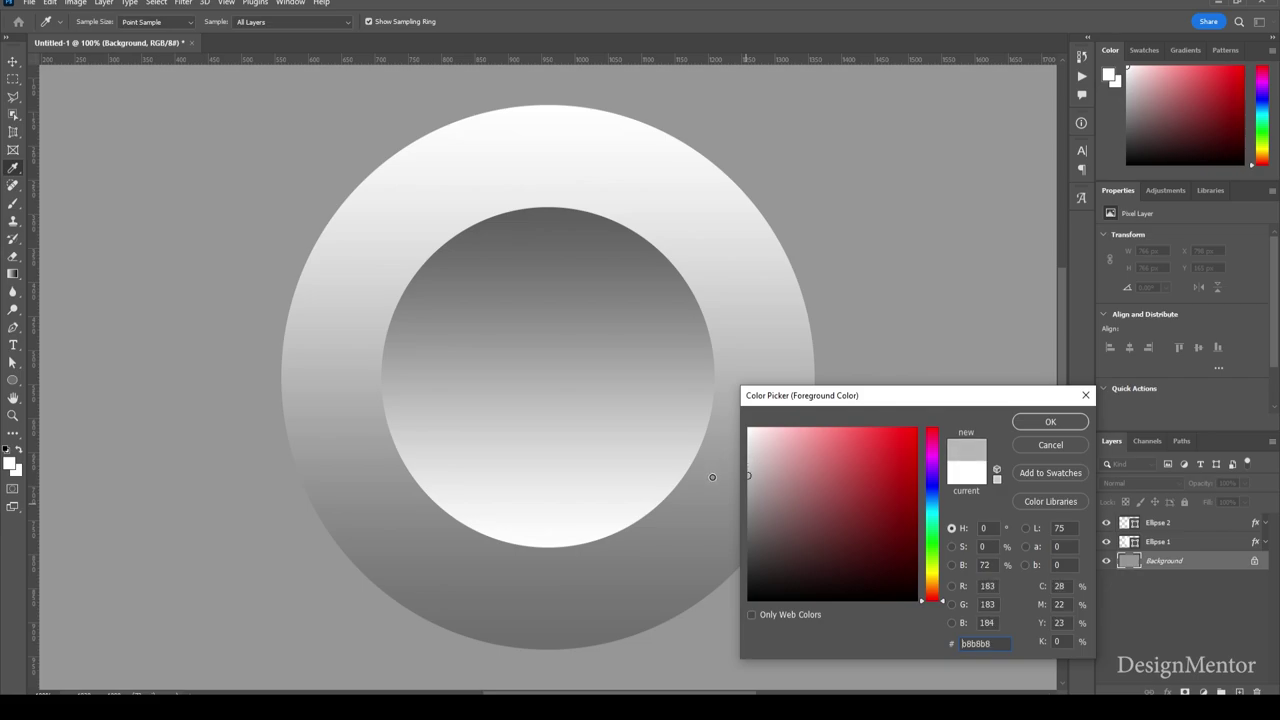
click(1030, 423)
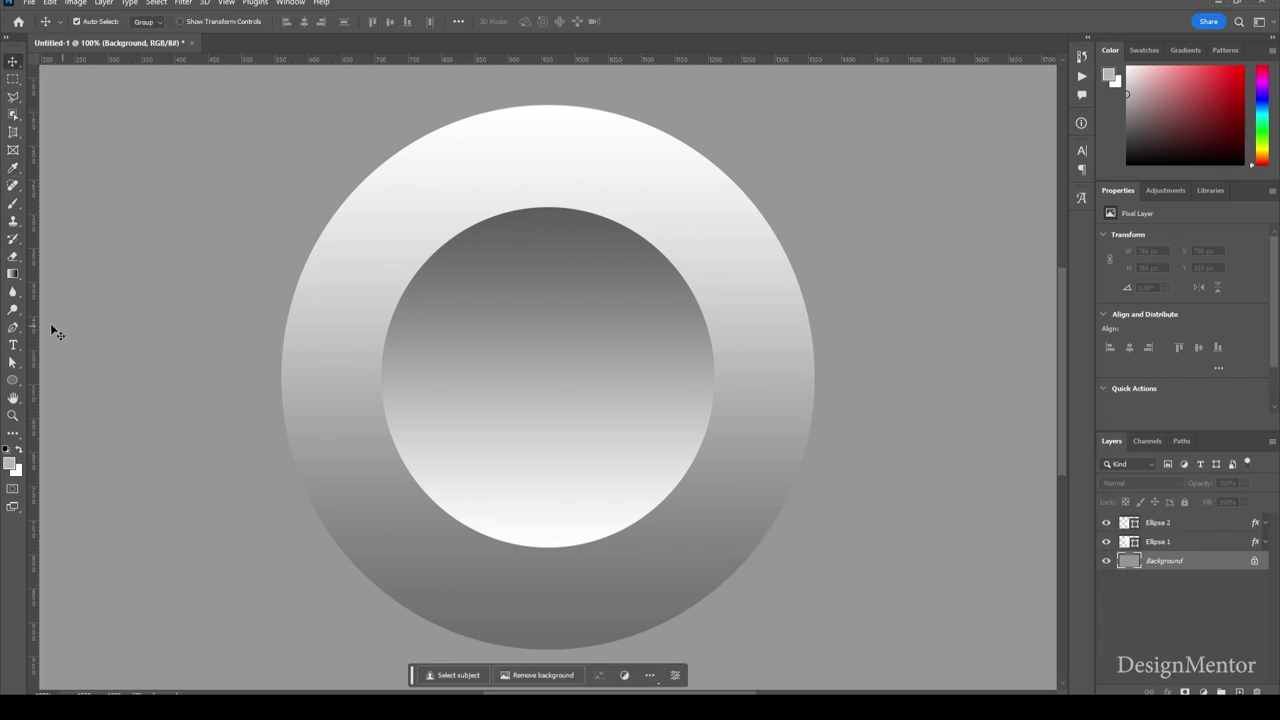
Step: Draw a 900 × 900 px light grey circle, Ellipse 3, centred behind the ring
click(13, 380)
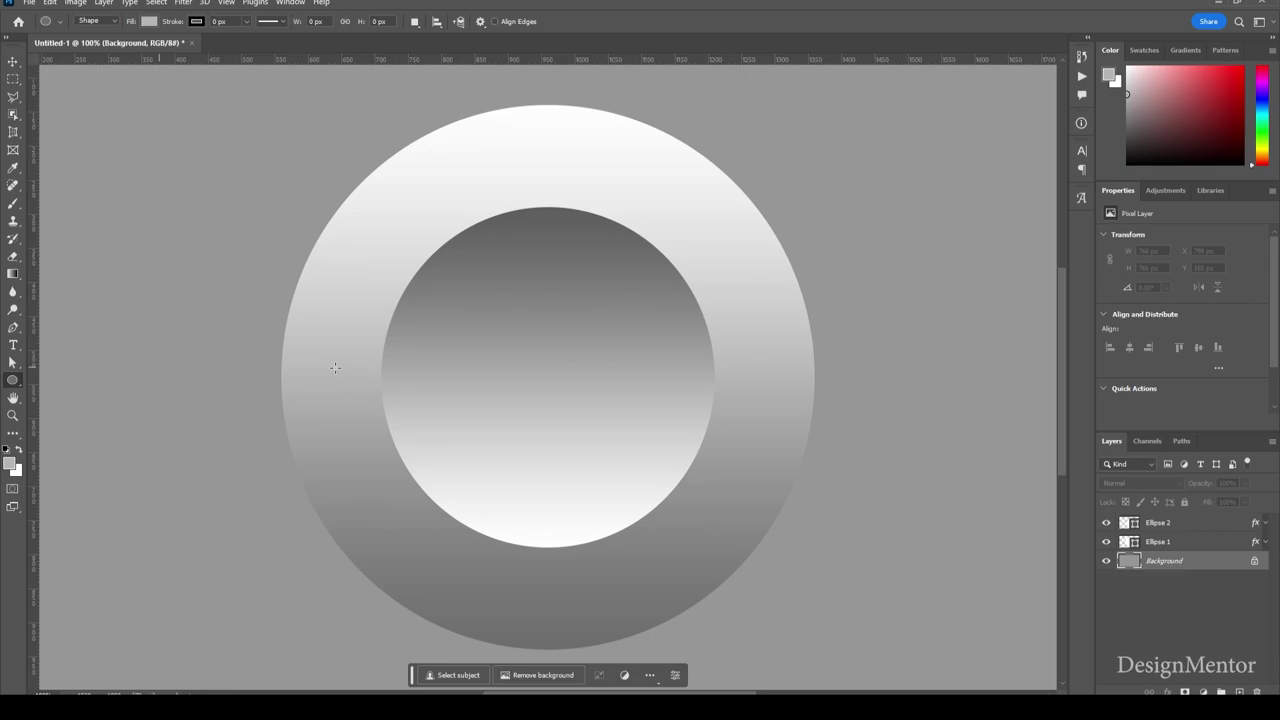
click(546, 372)
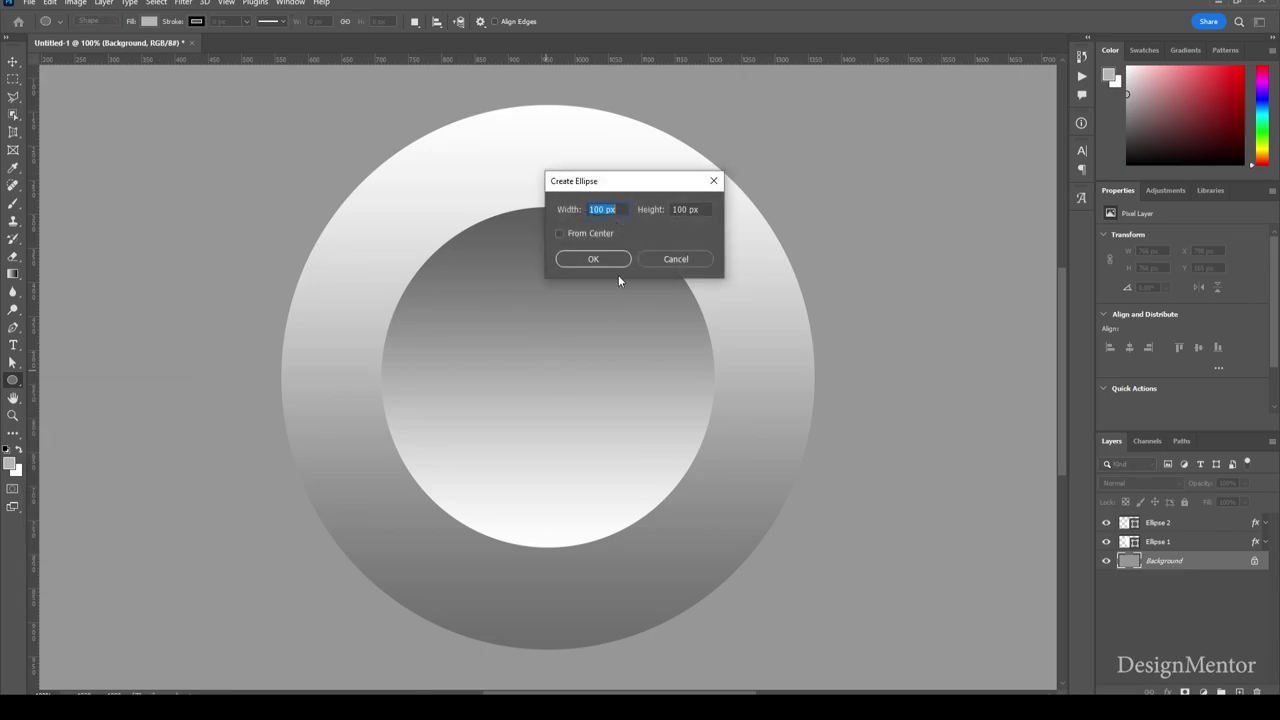
text(900)
key(Tab)
text(900)
key(Return)
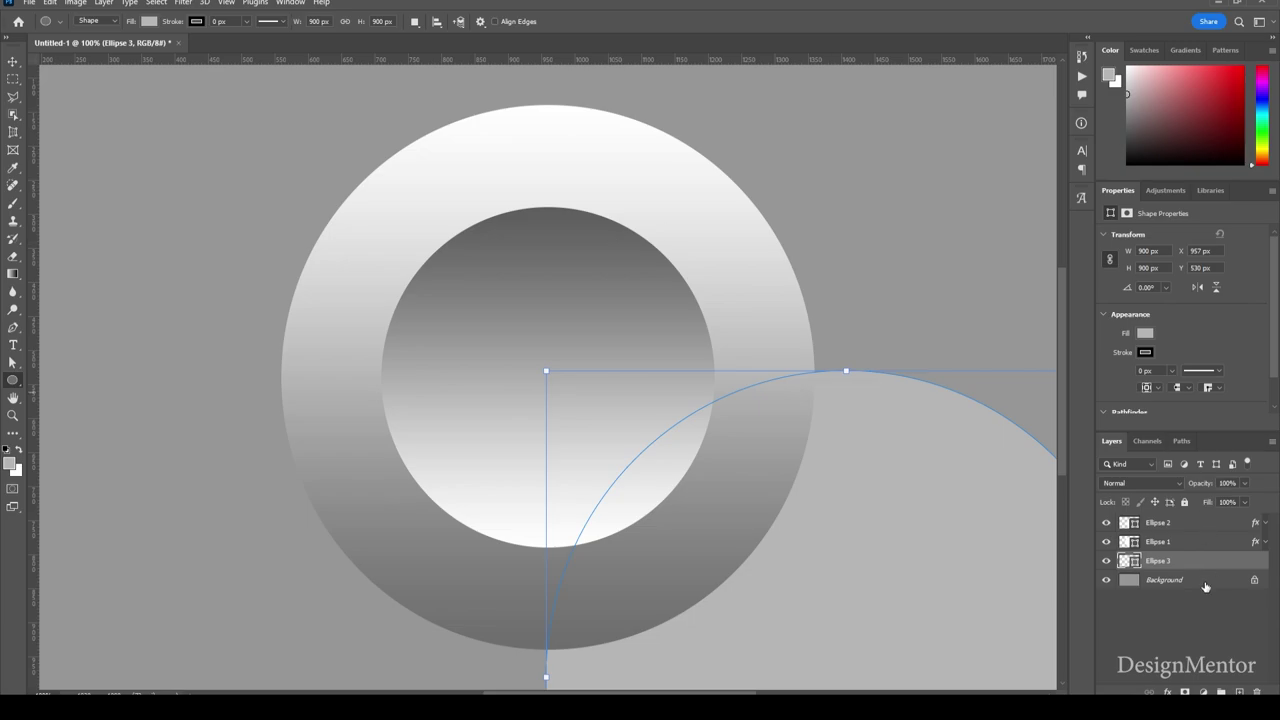
key(v)
drag(862, 503, 590, 225)
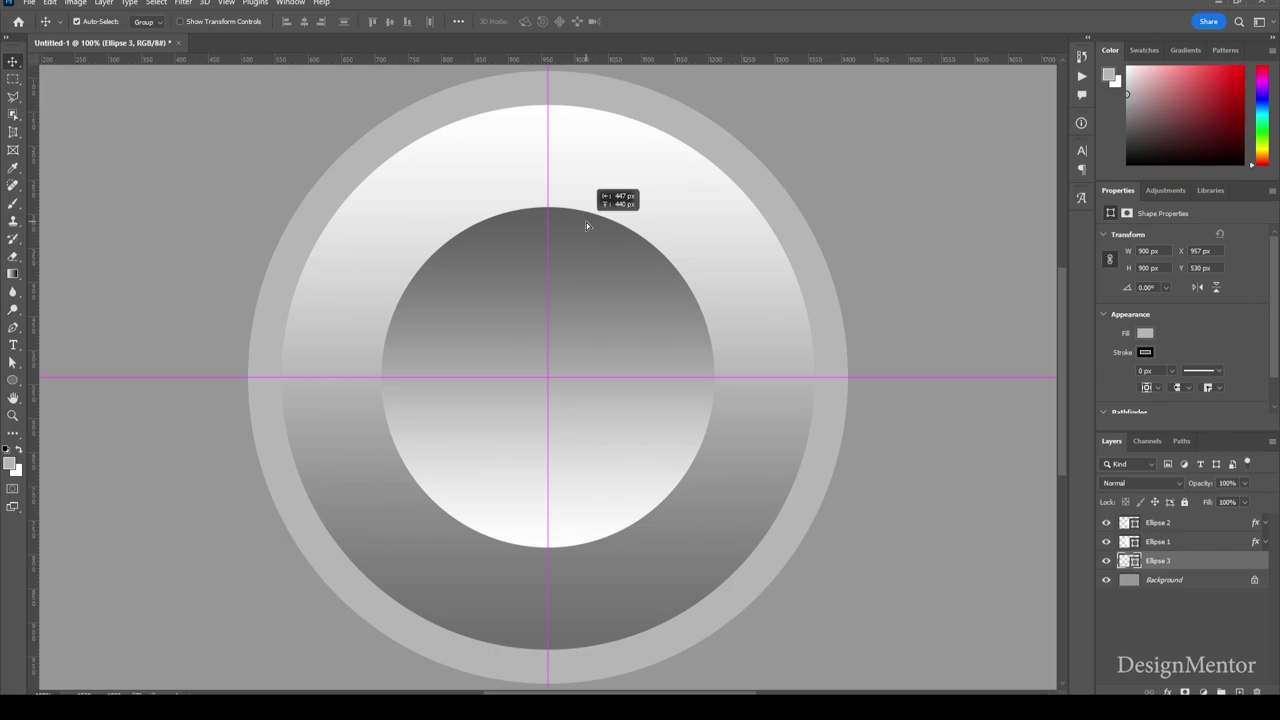
drag(590, 222, 586, 222)
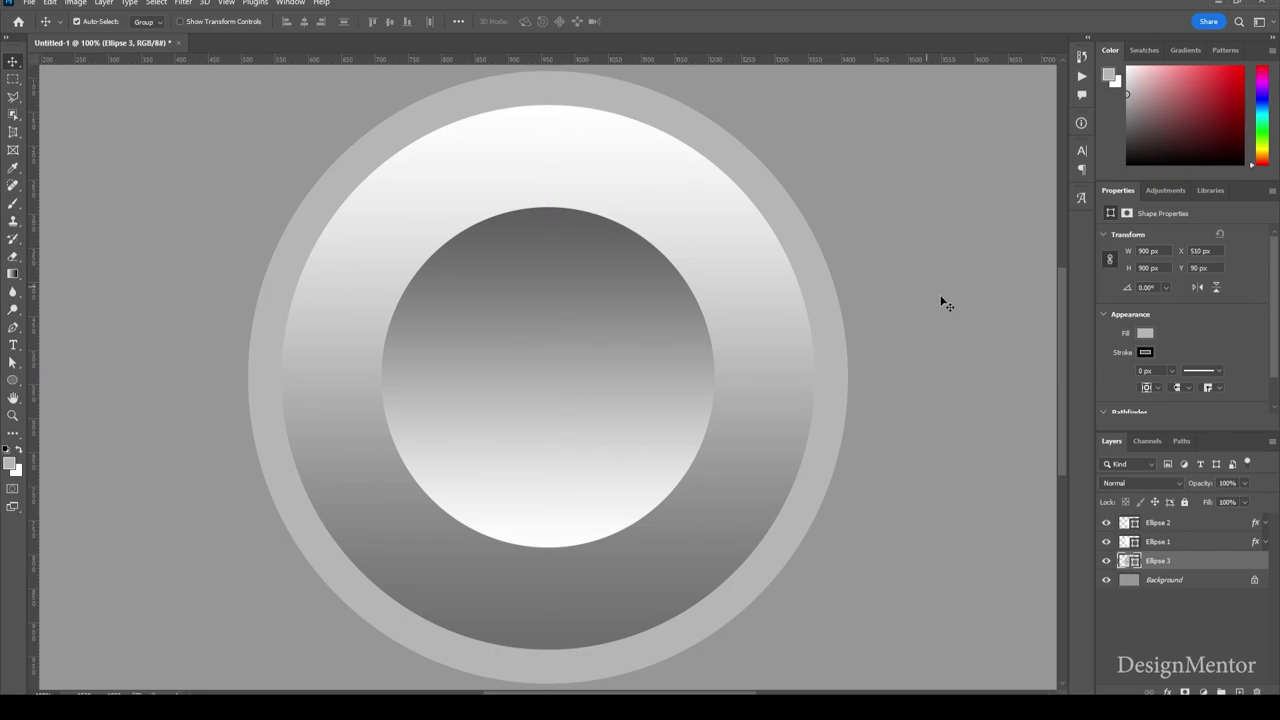
right_click(1162, 562)
Step: Give Ellipse 3 a Color Overlay of grey #9f9f9f sampled from the canvas
click(1190, 27)
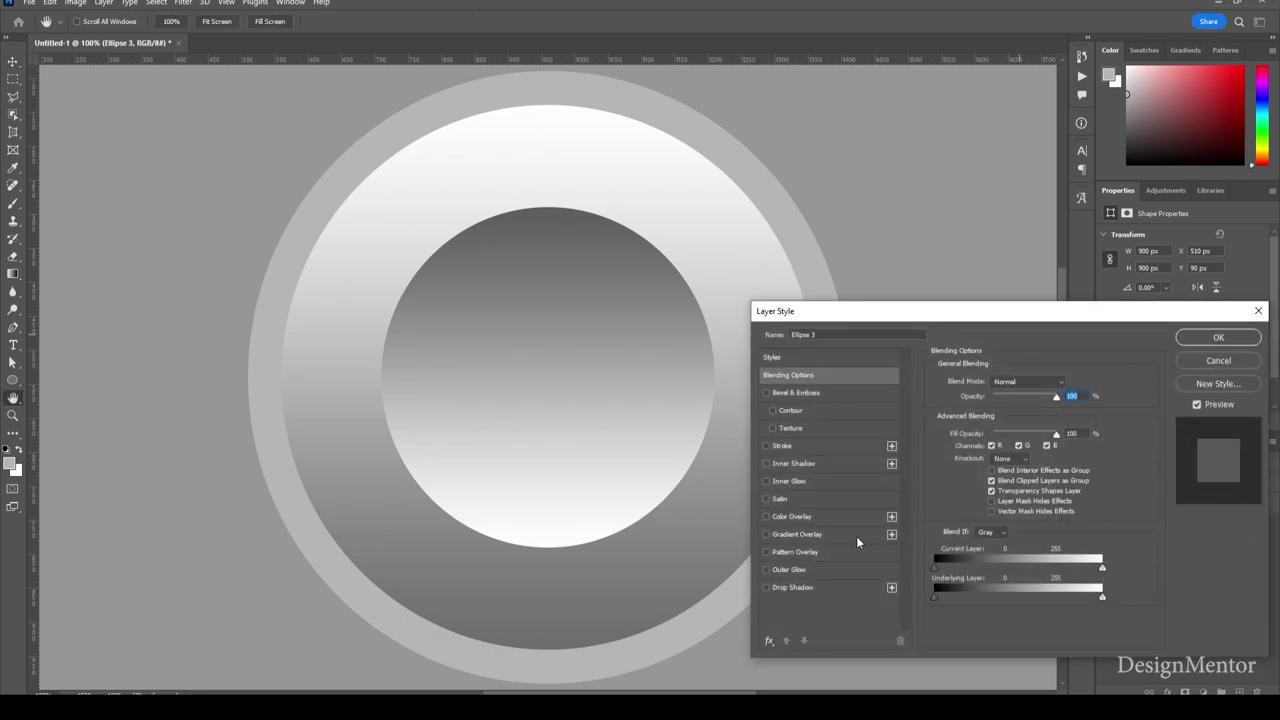
click(823, 518)
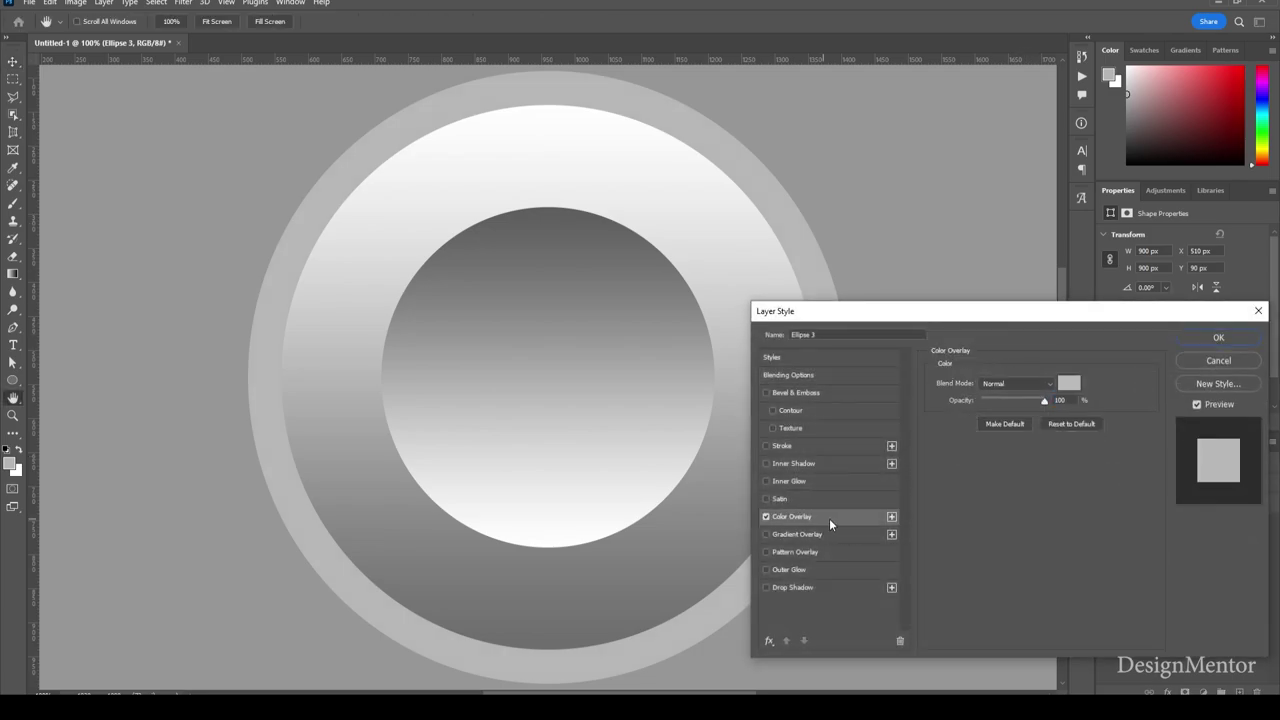
click(1069, 383)
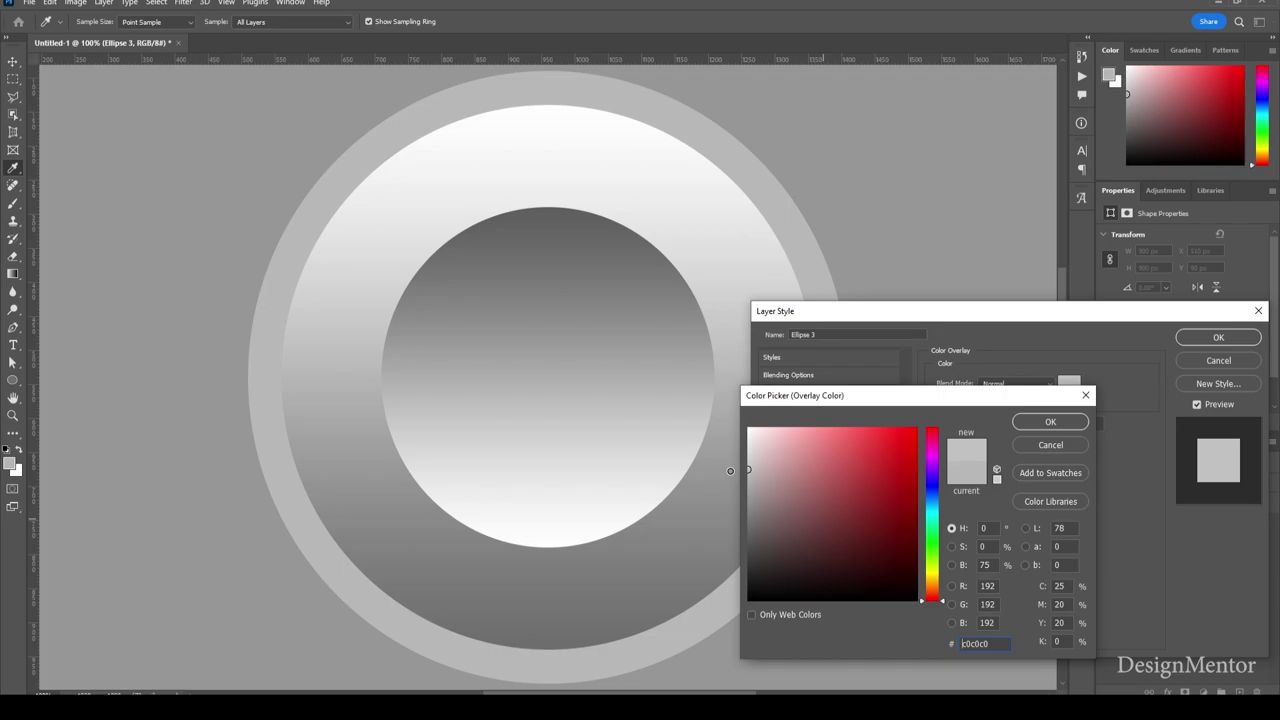
click(724, 491)
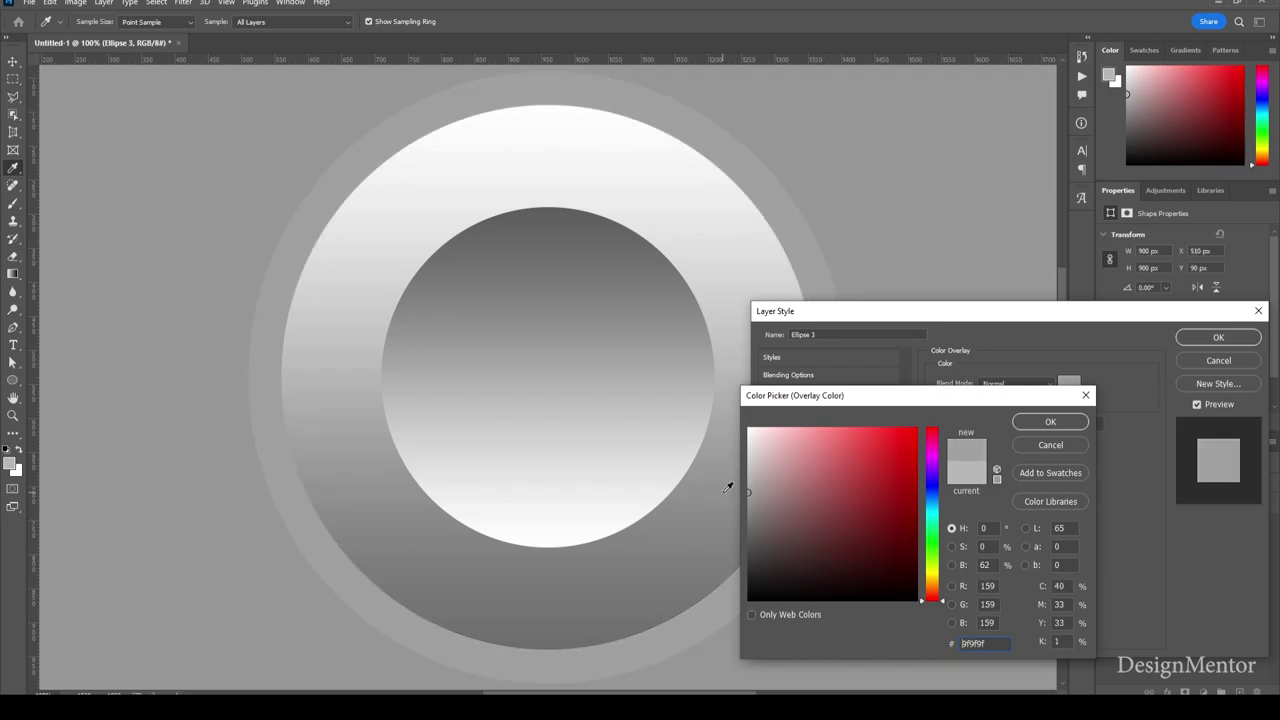
click(1050, 421)
click(1218, 337)
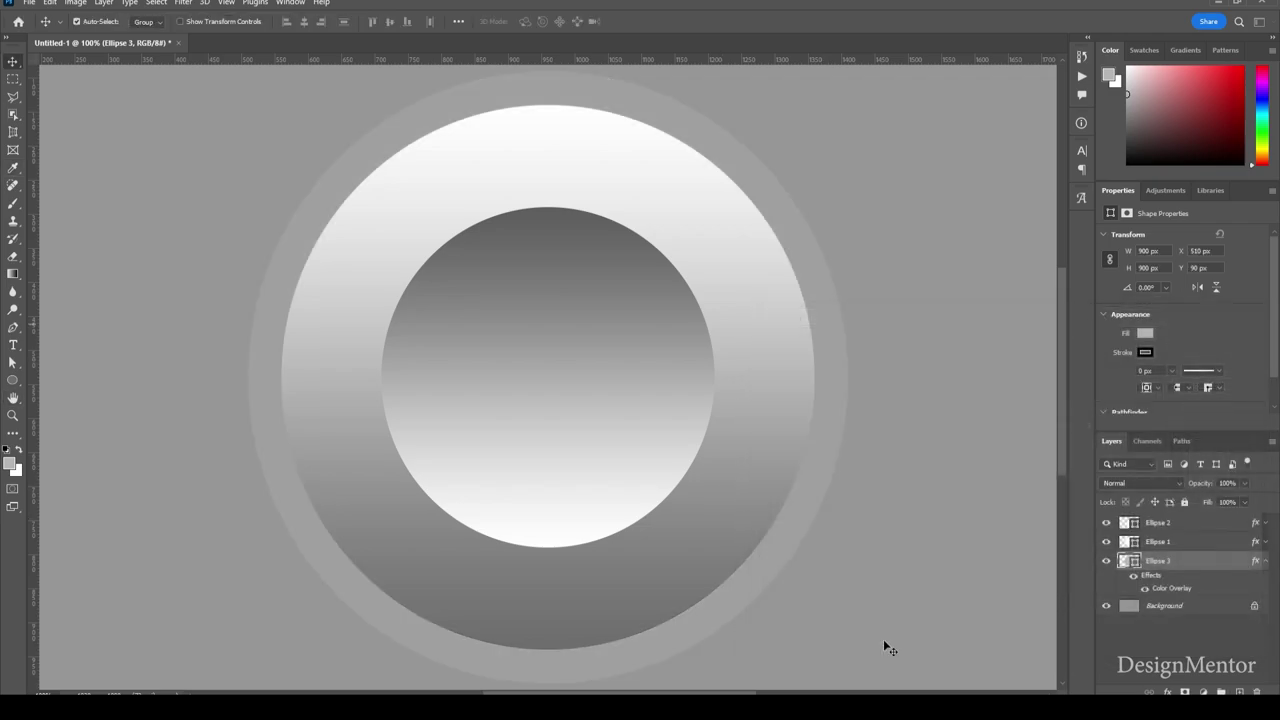
Step: Scale Ellipse 3 down to about 876 × 862 px at X 522, Y 109
key(ctrl+t)
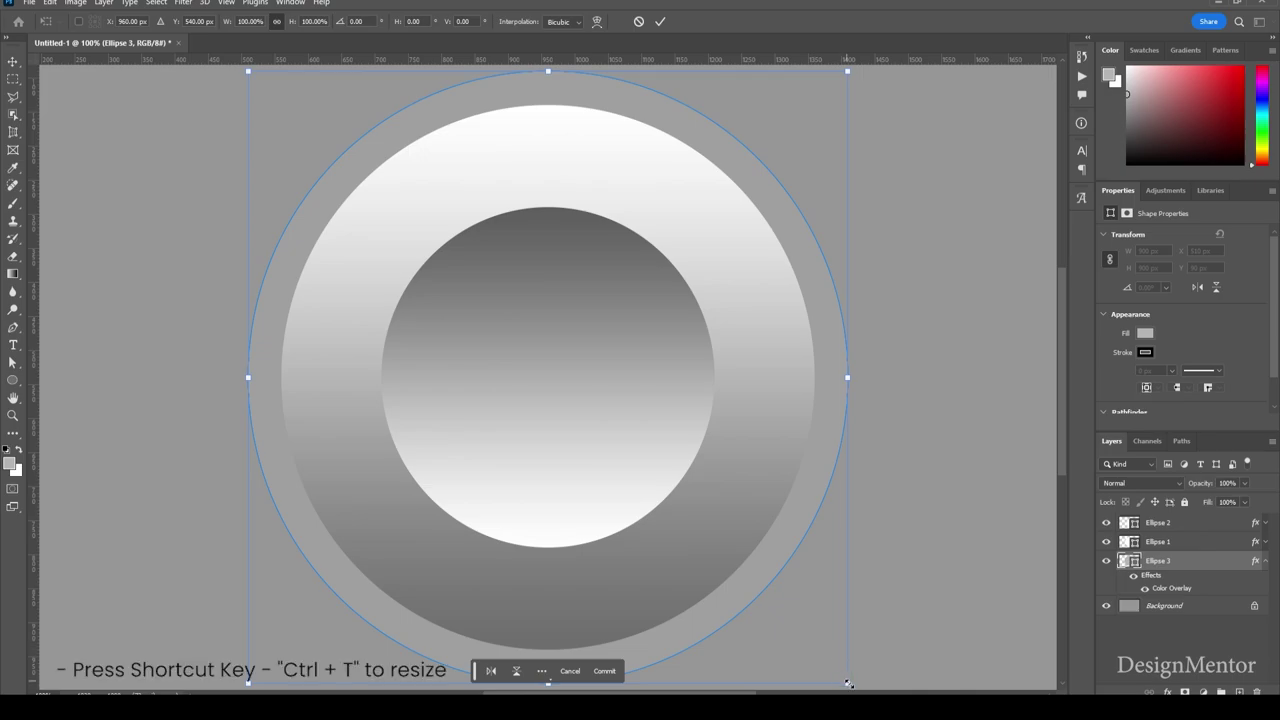
drag(848, 684, 840, 671)
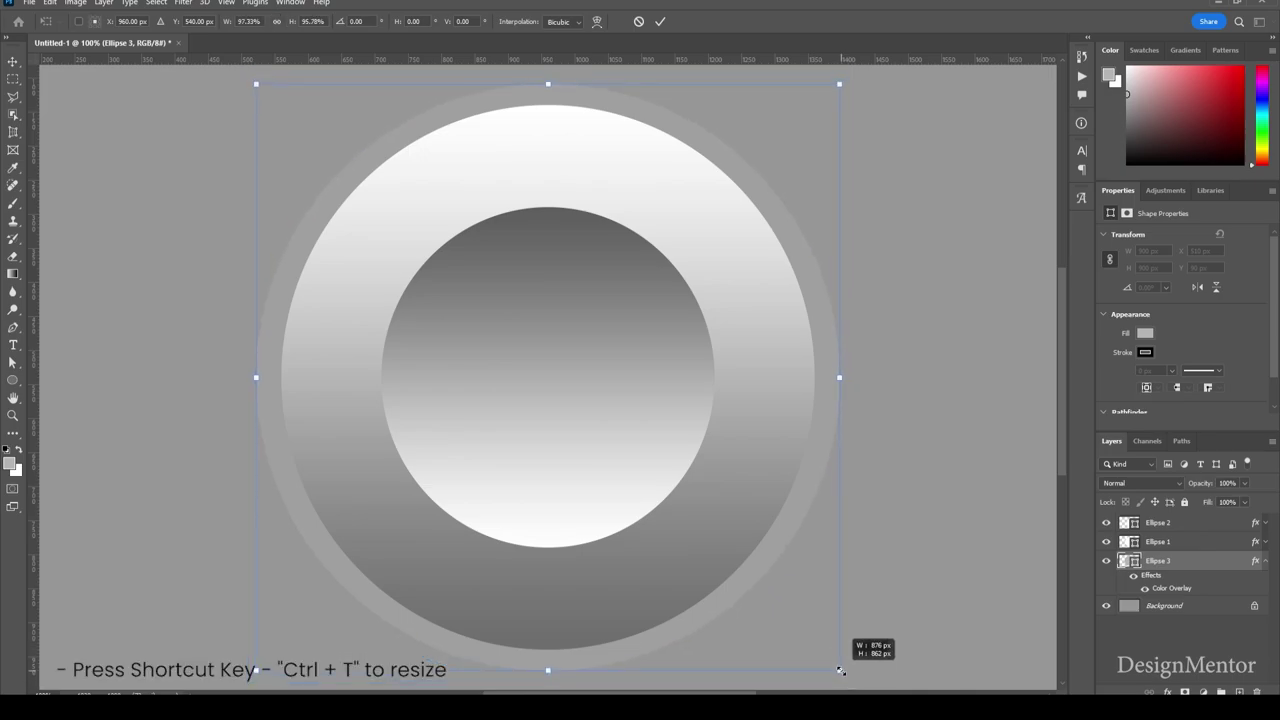
click(660, 20)
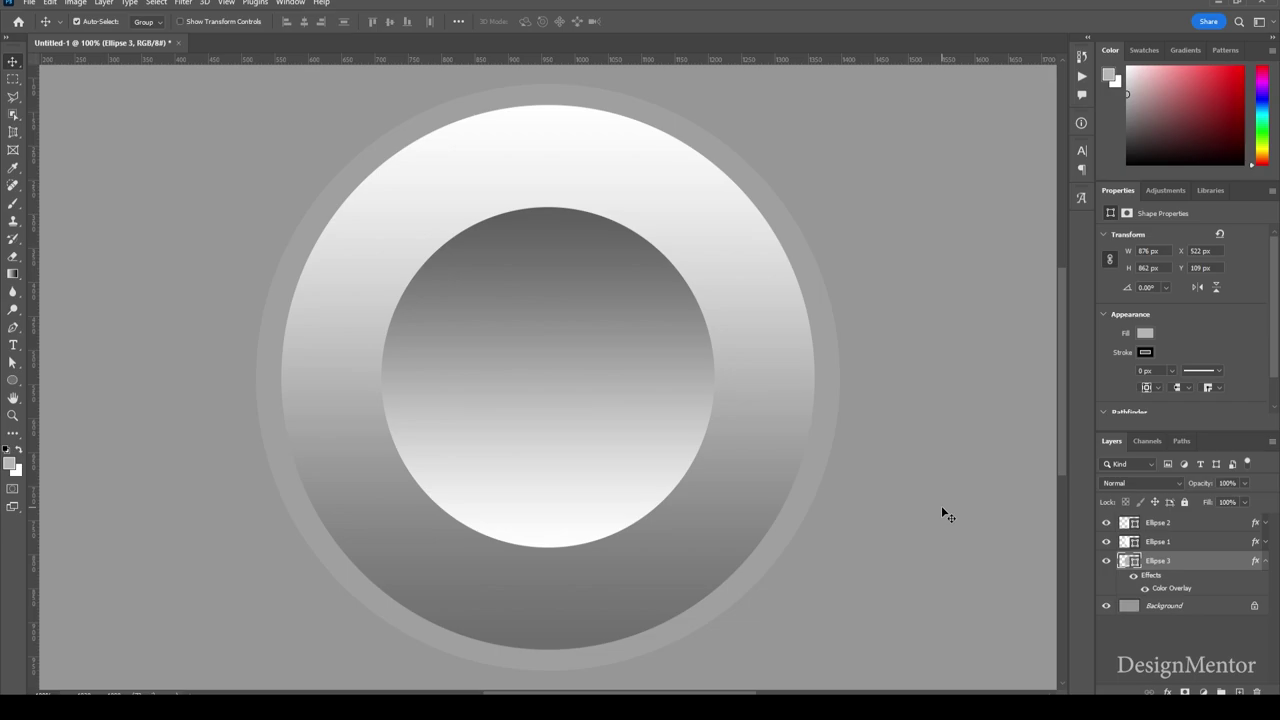
Step: Place the cloud-download icon file at the centre of the inner circle
mouse_move(943, 513)
mouse_down()
mouse_move(651, 420)
mouse_move(597, 432)
mouse_up()
key(Return)
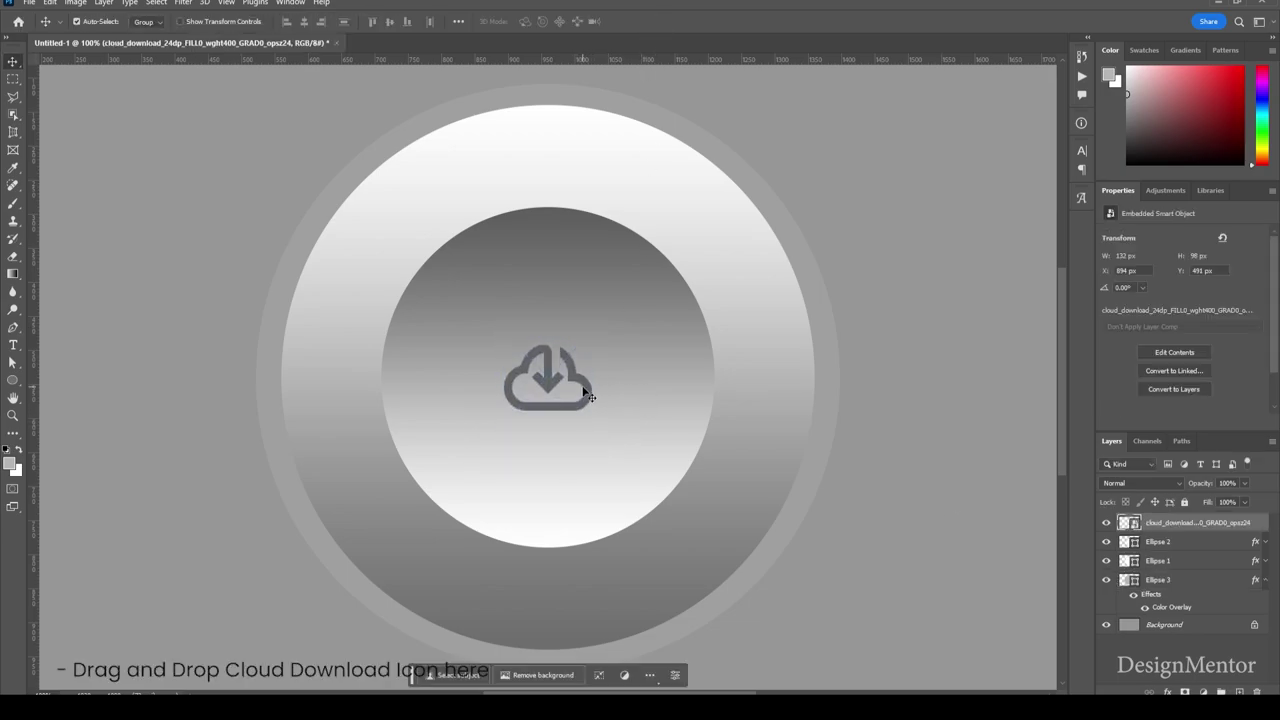
click(925, 318)
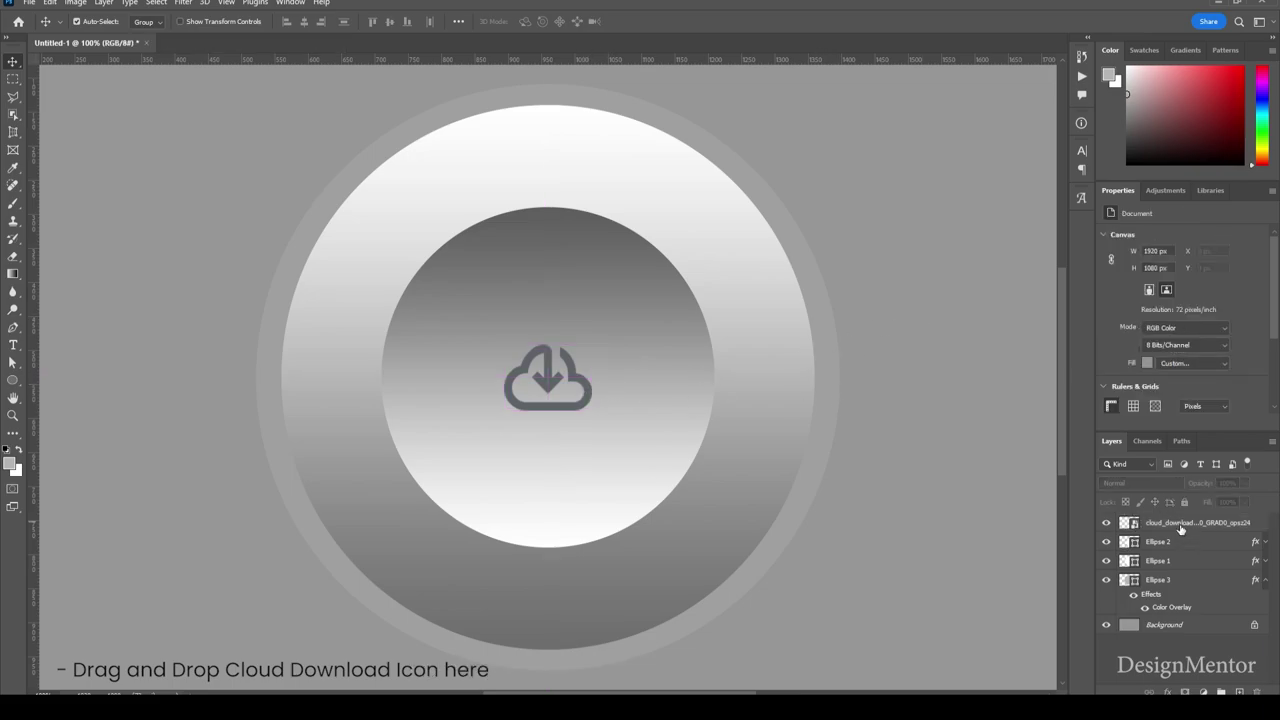
click(1180, 530)
Step: Enlarge the cloud icon to about 160 × 160 px
key(ctrl+t)
drag(597, 429, 599, 434)
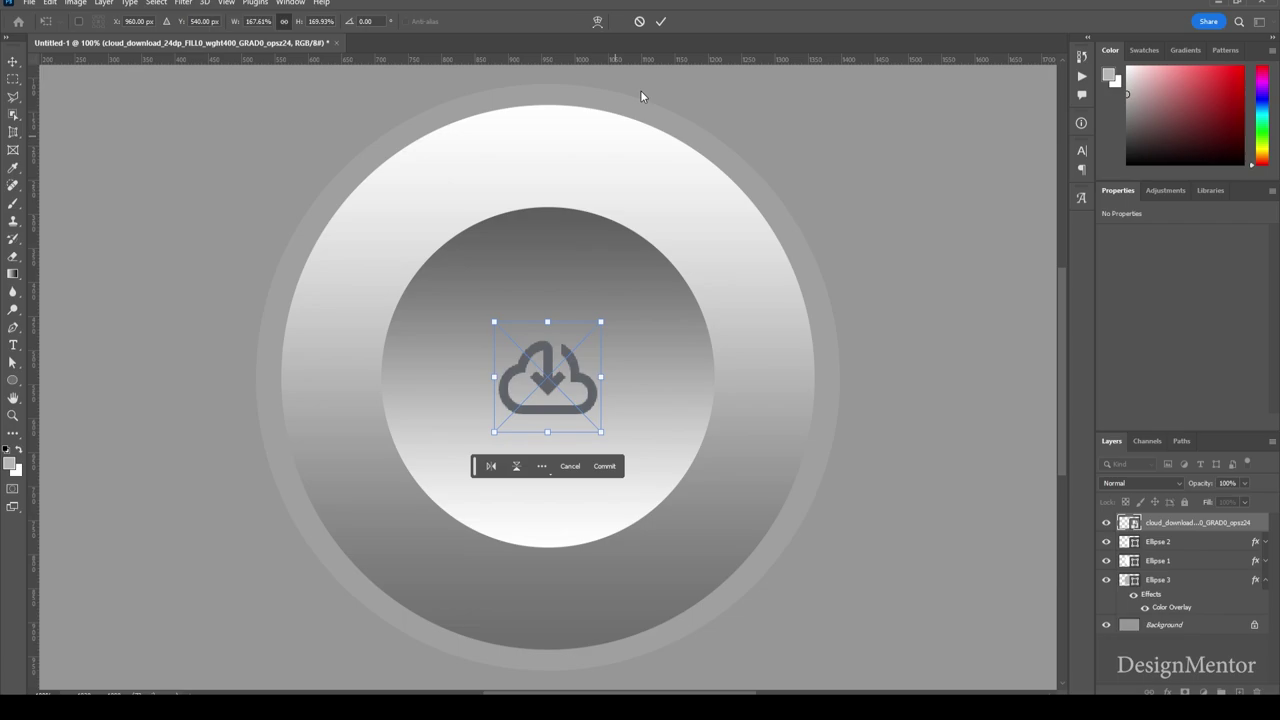
click(660, 21)
click(1265, 581)
click(1200, 599)
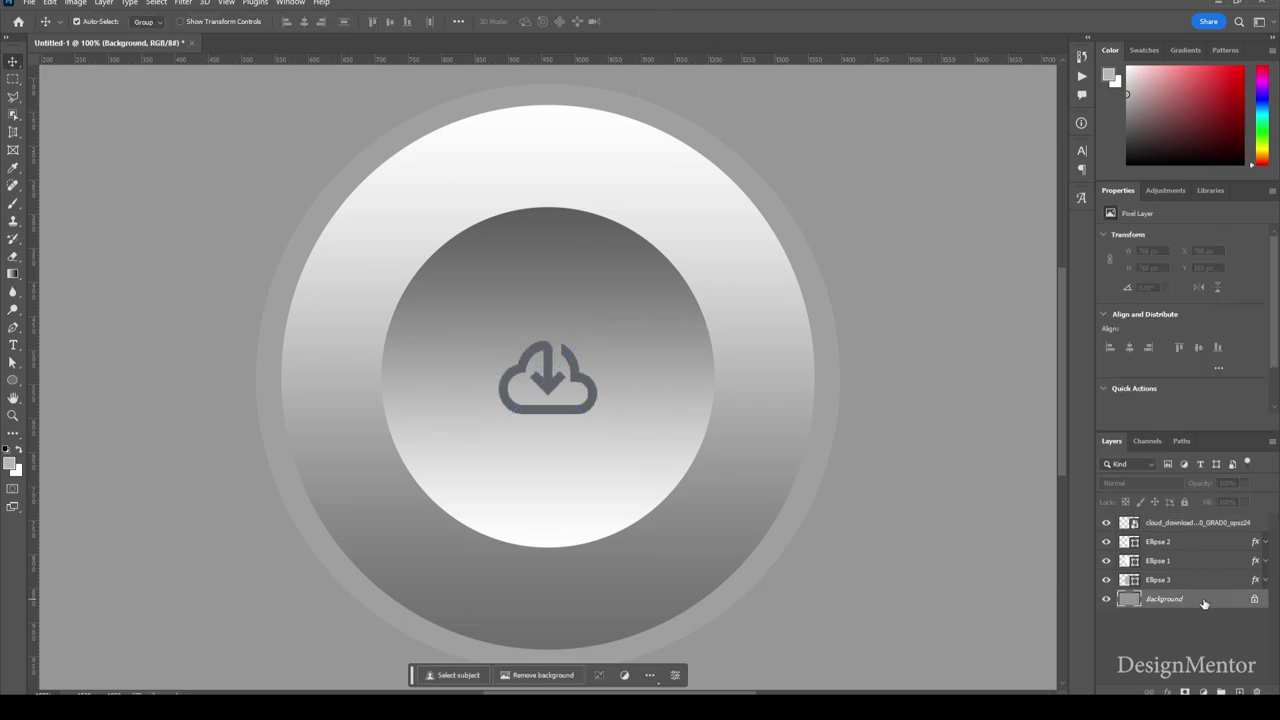
click(871, 603)
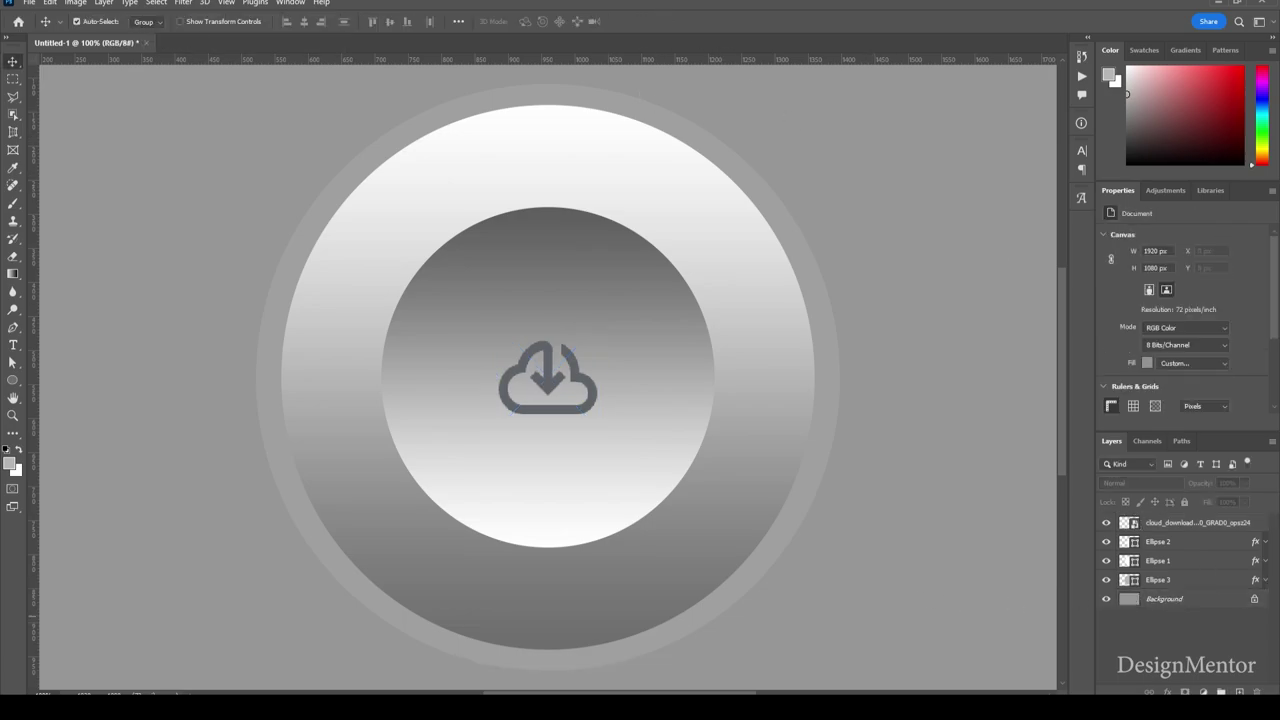
Step: Change Ellipse 3's Color Overlay to a lighter gray close to the background
right_click(1201, 579)
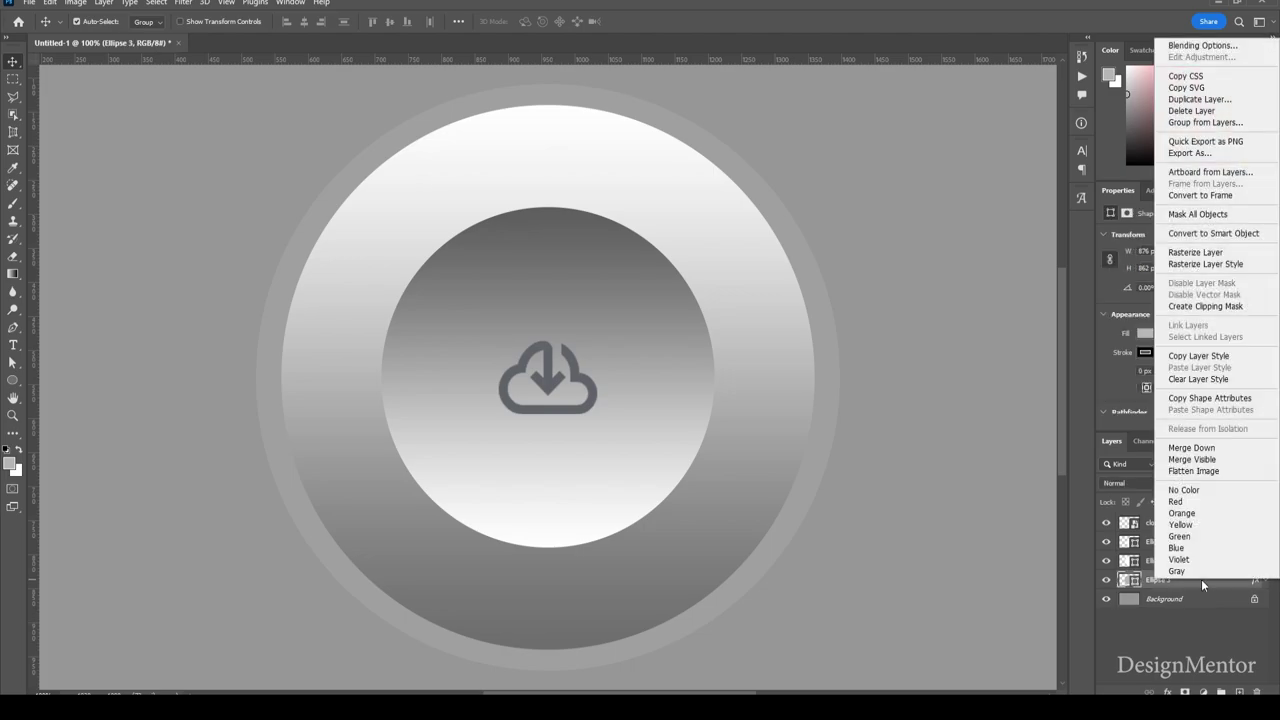
click(1200, 46)
click(792, 516)
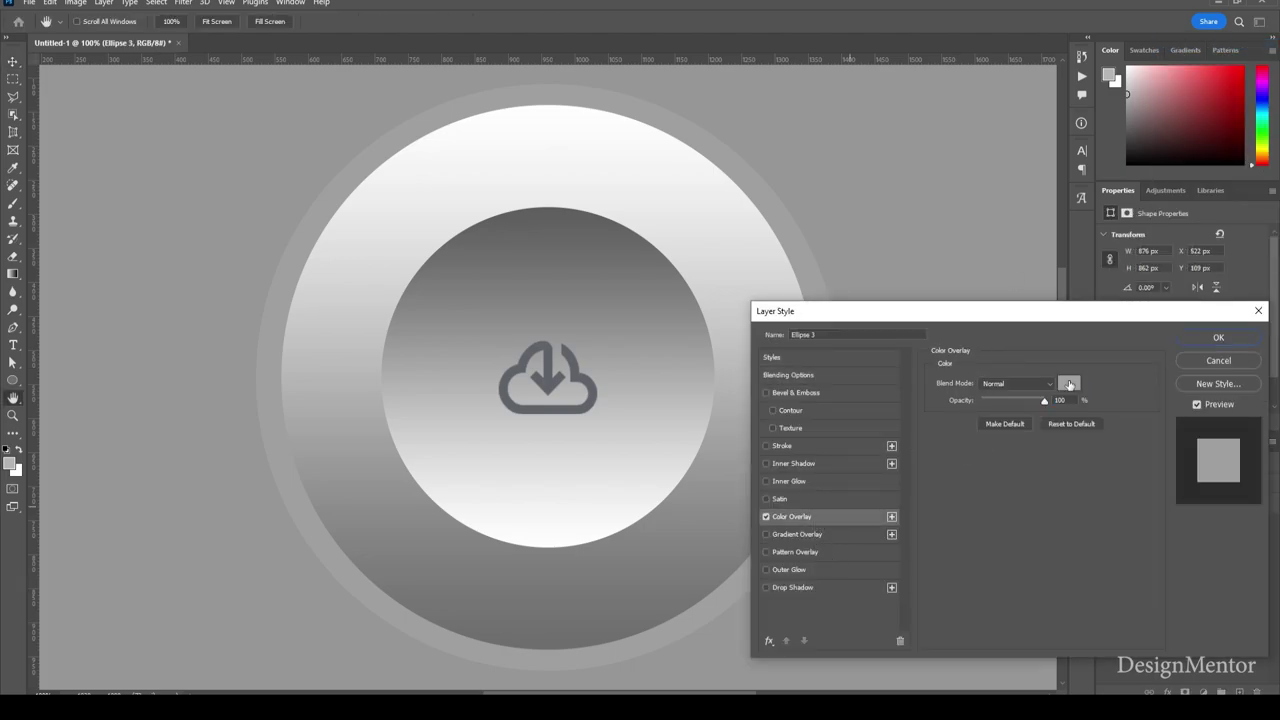
click(1068, 384)
drag(773, 496, 748, 510)
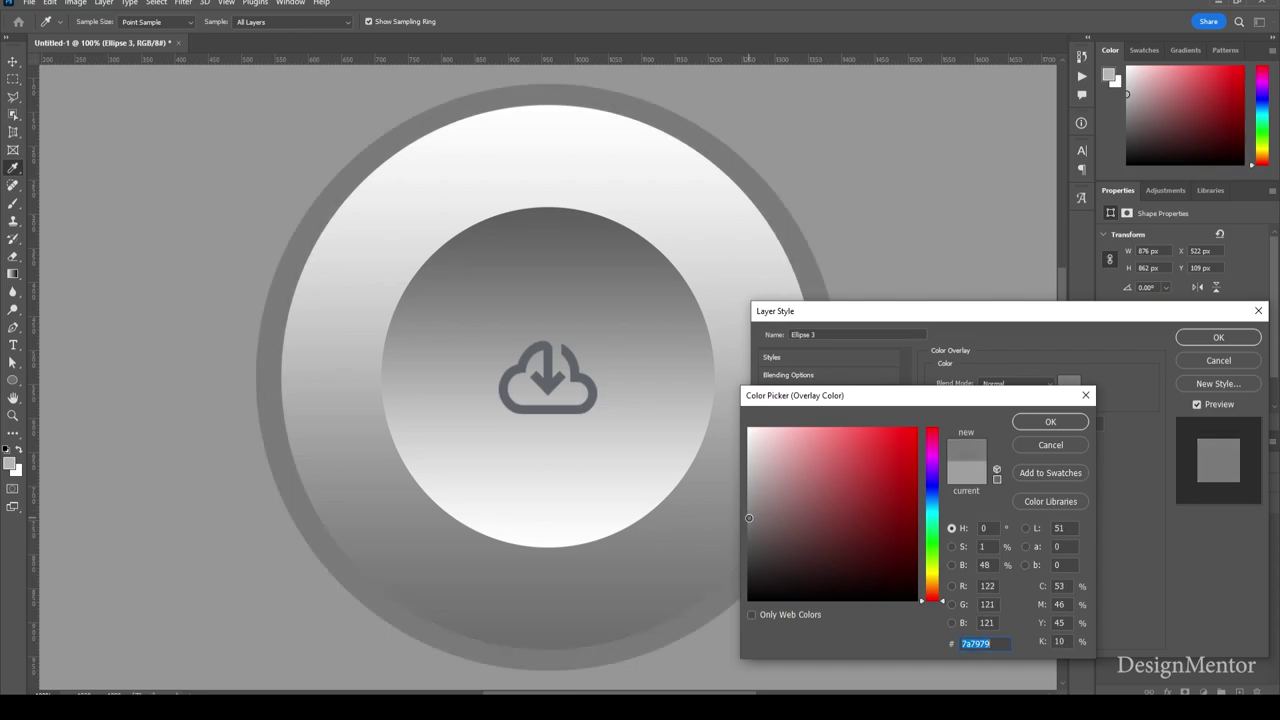
drag(749, 511, 744, 495)
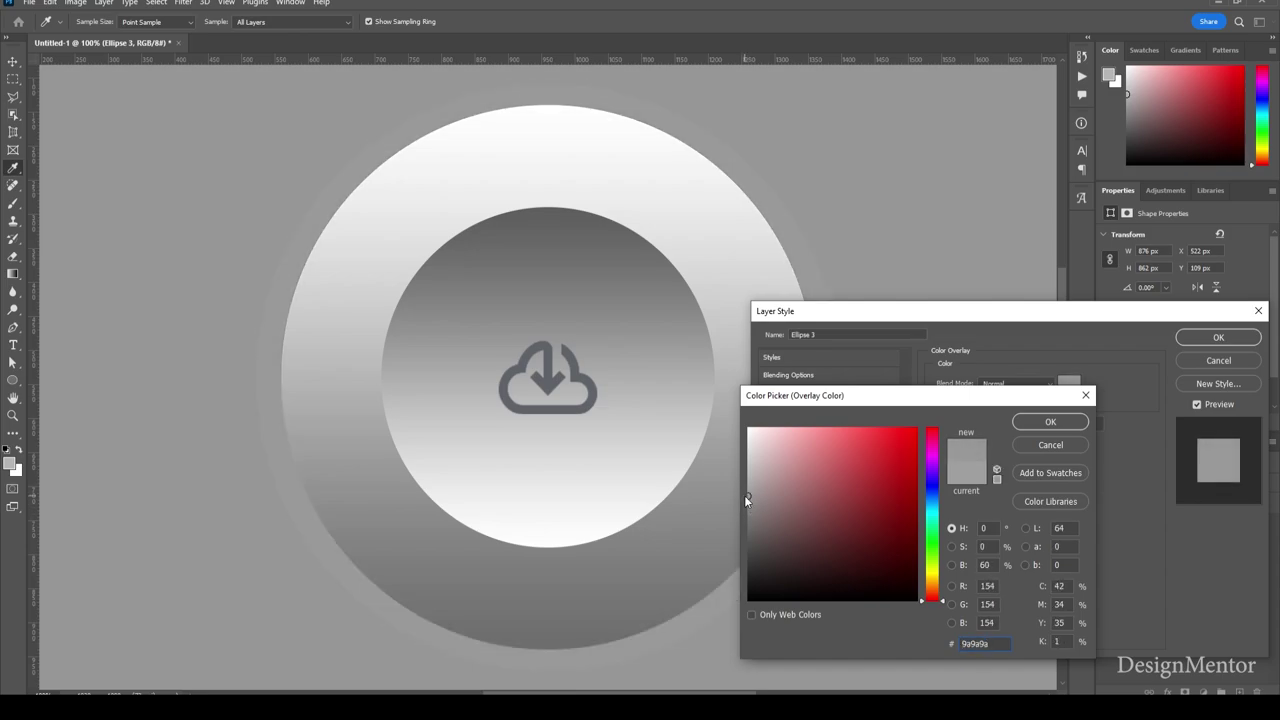
click(1050, 421)
click(1218, 337)
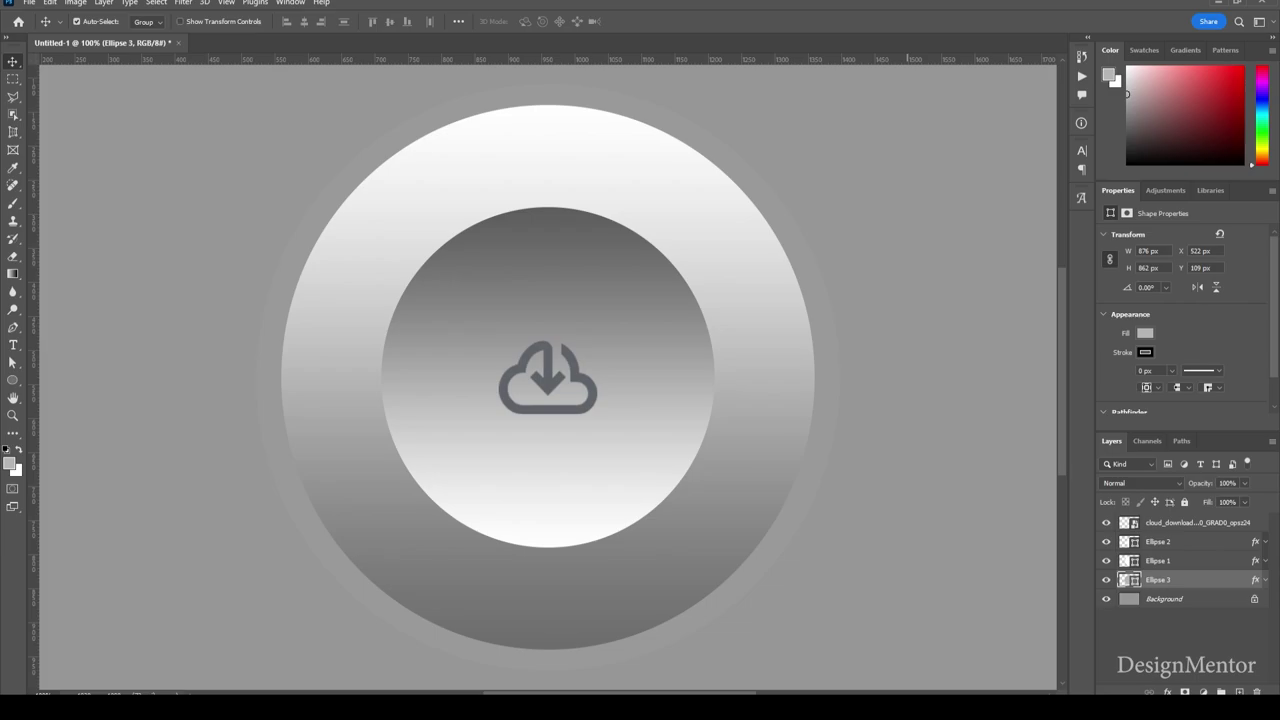
Step: Add a Drop Shadow to Ellipse 1 with a pure black (000000) shadow colour
click(1184, 566)
right_click(1184, 566)
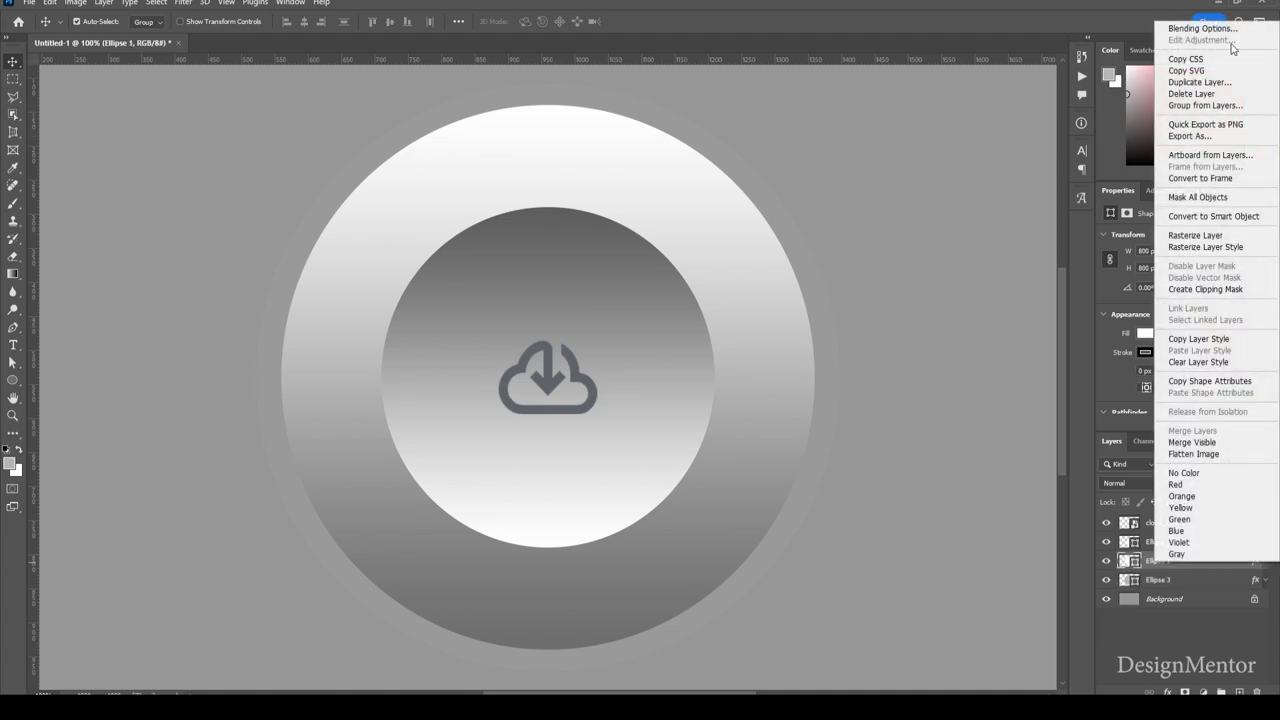
click(1220, 30)
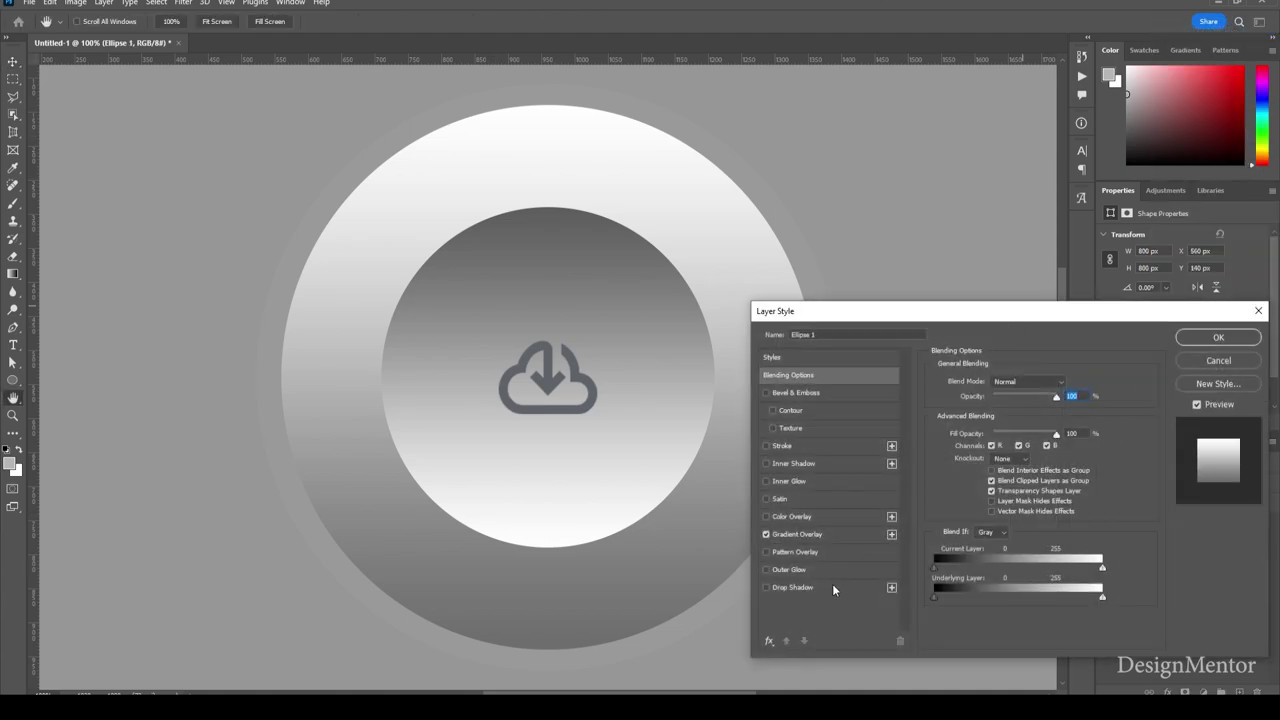
click(801, 587)
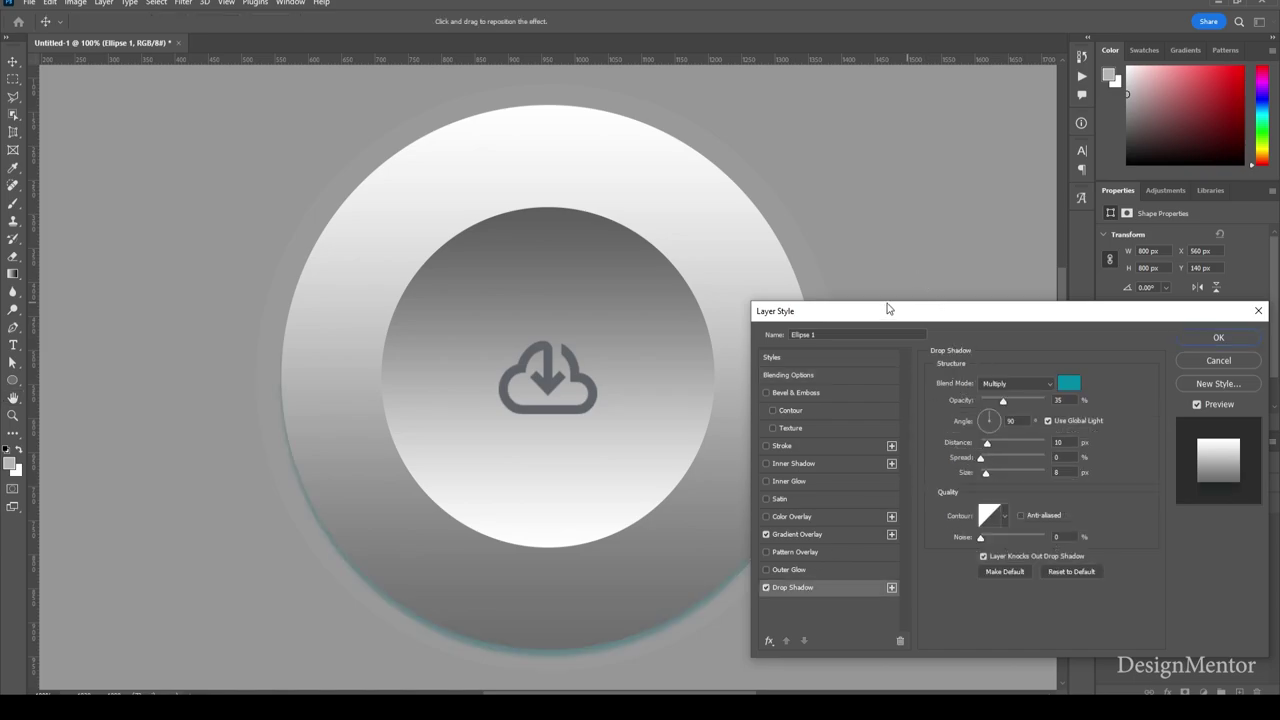
drag(888, 309, 1006, 303)
click(1149, 366)
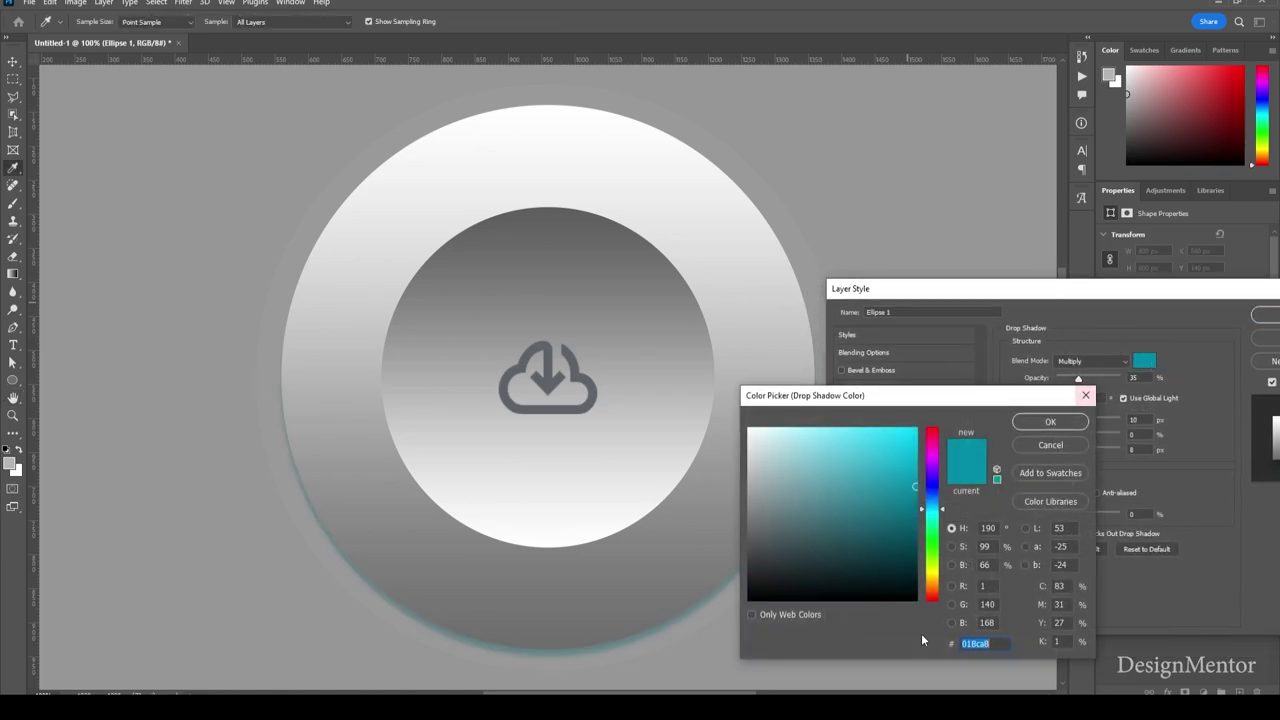
click(353, 633)
drag(748, 498, 748, 519)
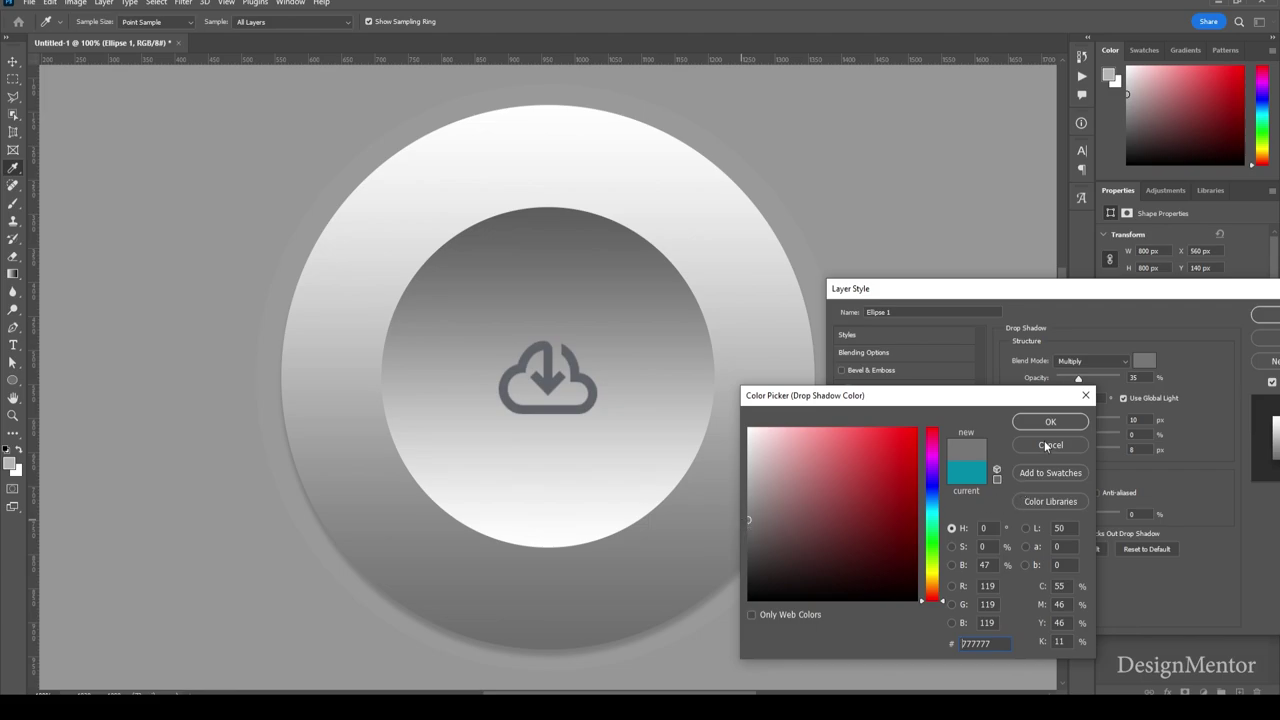
click(748, 554)
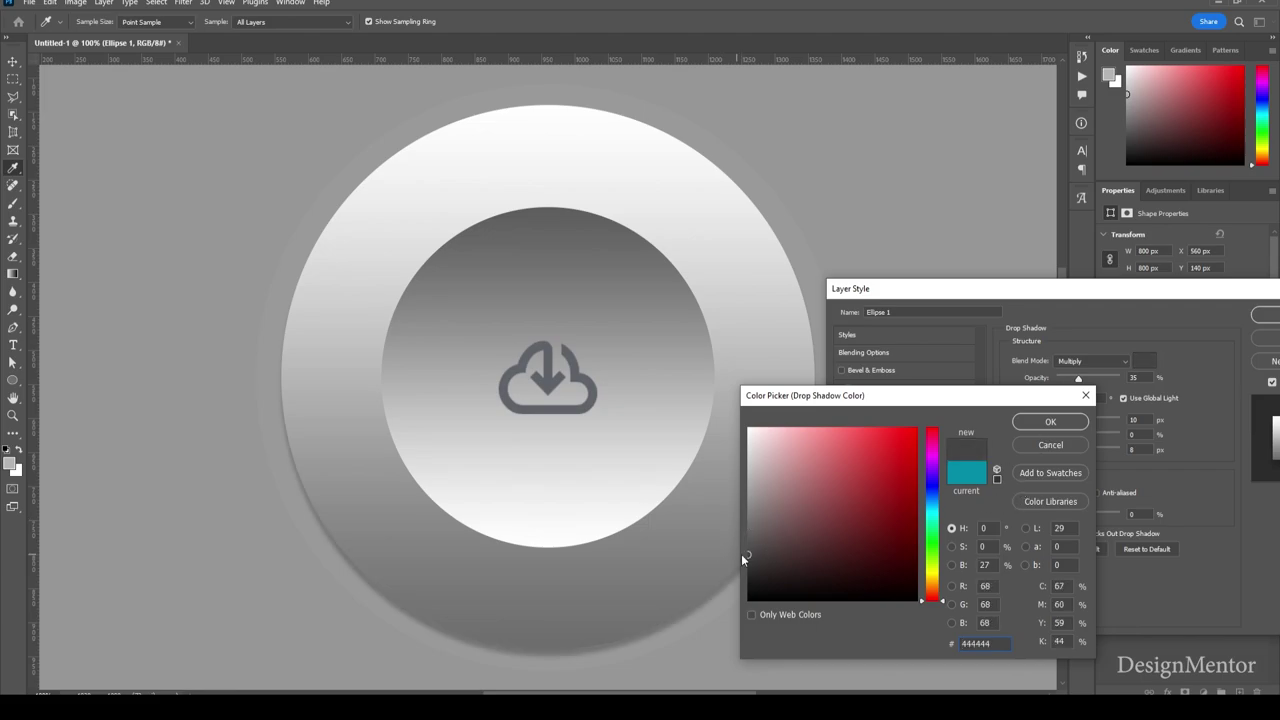
drag(742, 558, 748, 602)
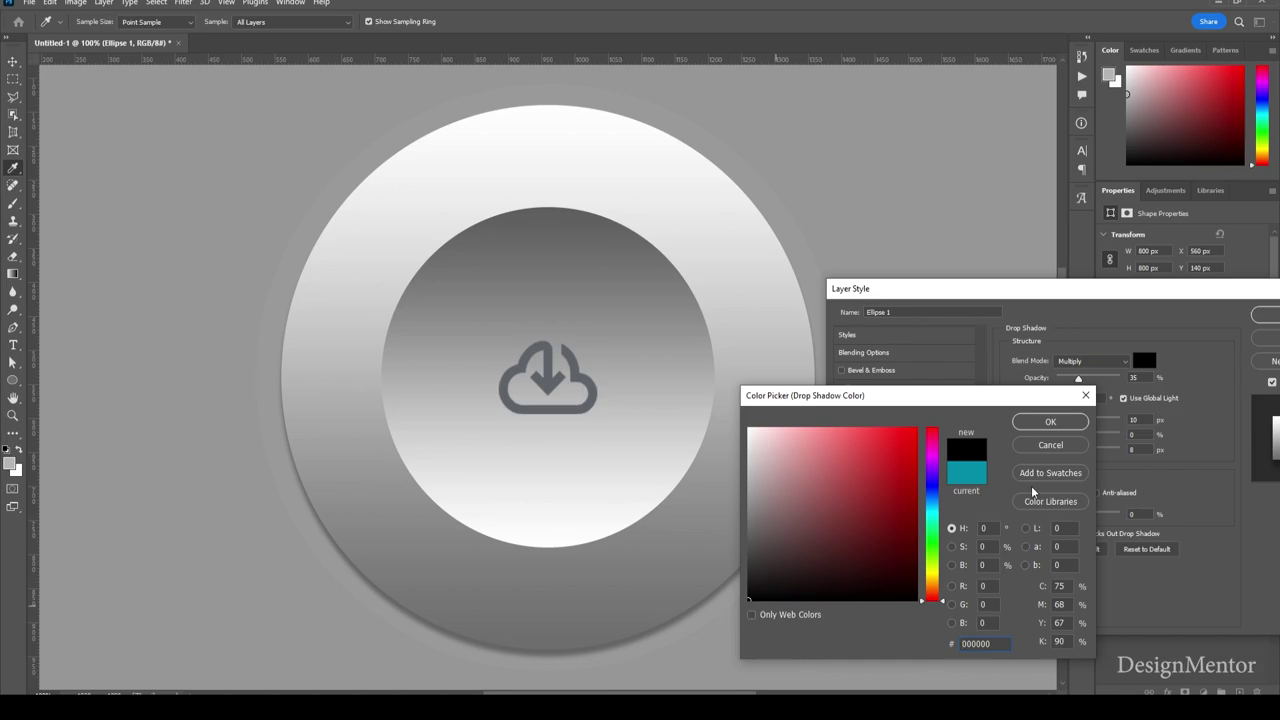
click(1050, 421)
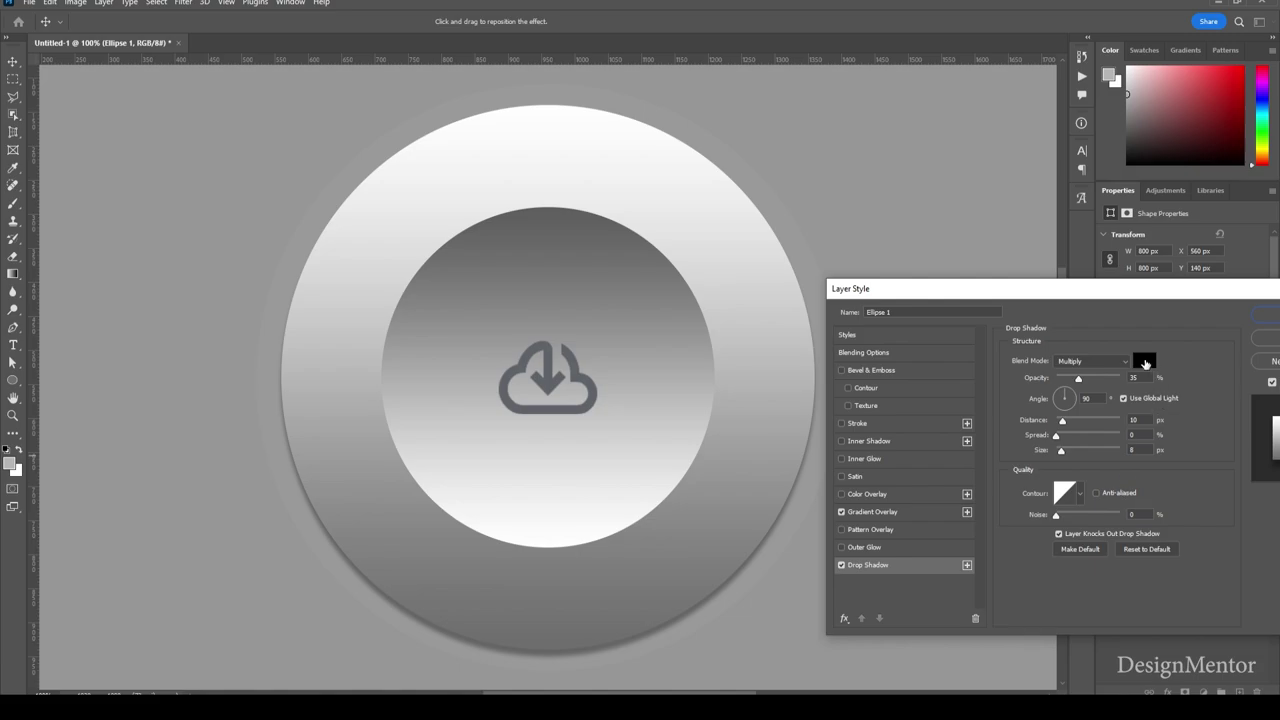
Step: Keep the shadow colour black and set the drop shadow size to 13 px
click(1144, 360)
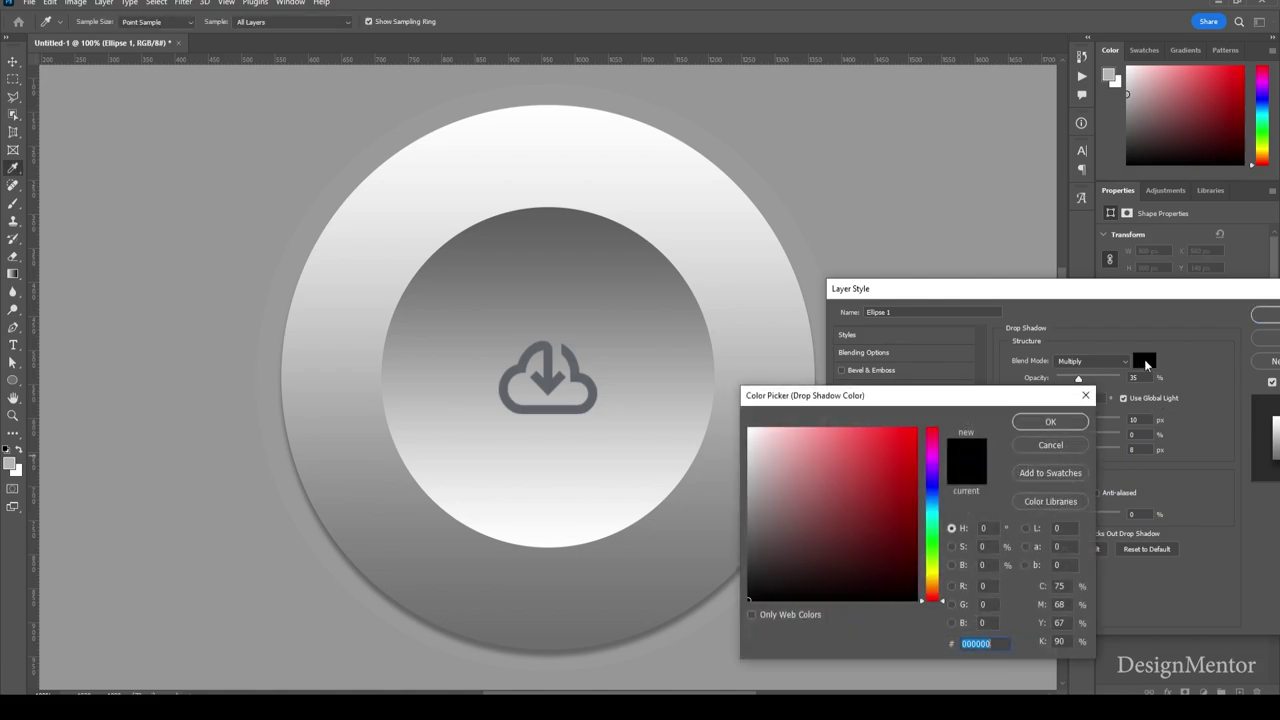
click(952, 586)
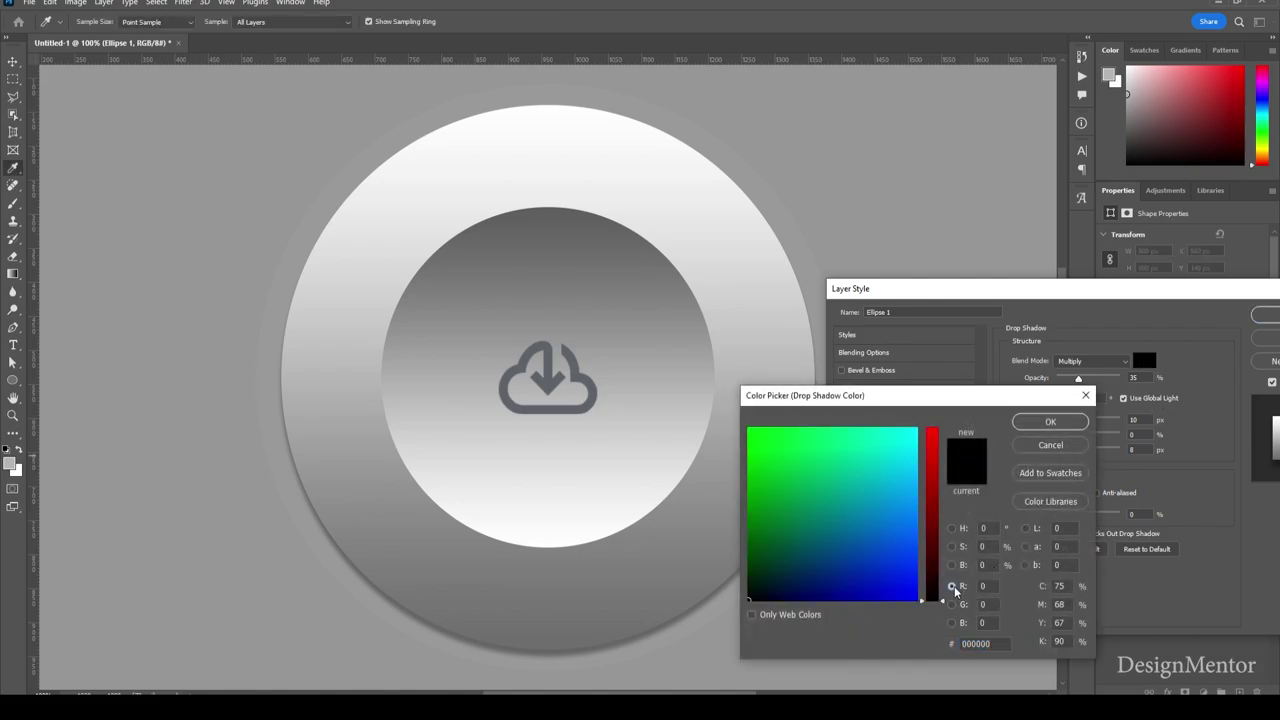
click(951, 528)
click(1050, 421)
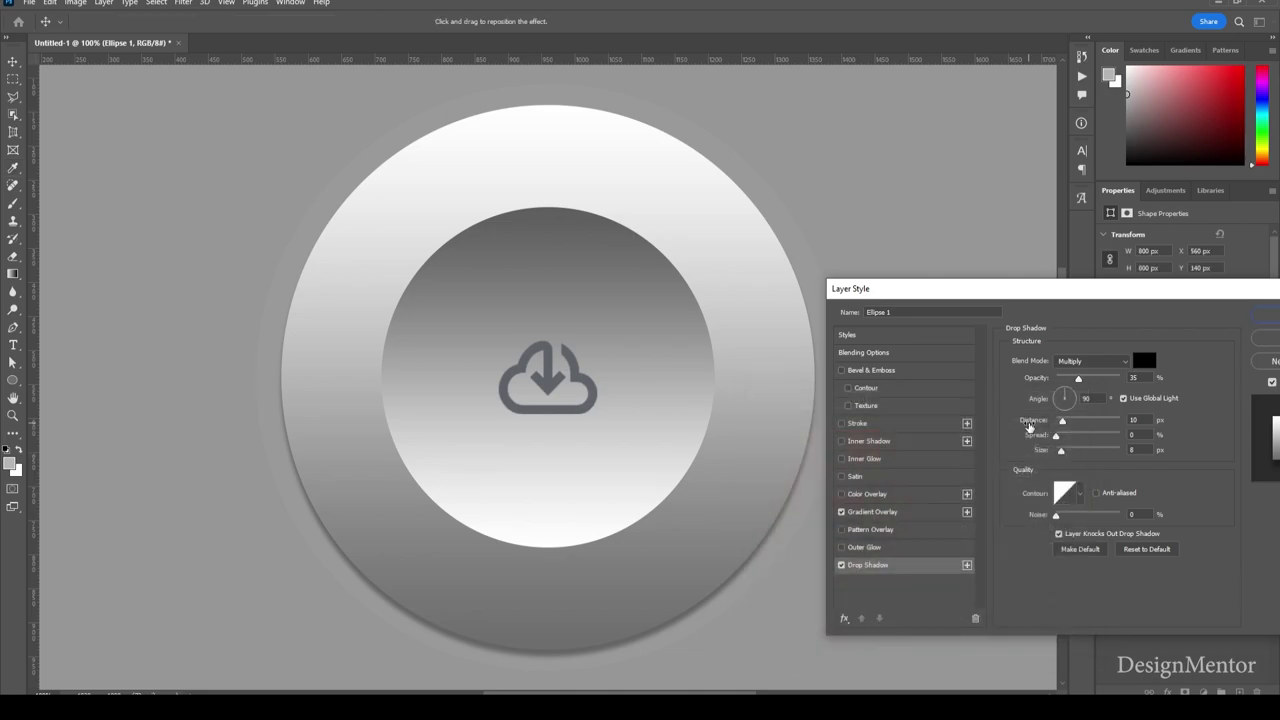
mouse_move(1068, 292)
mouse_down()
mouse_move(989, 311)
mouse_move(1049, 377)
mouse_move(1082, 374)
mouse_move(906, 277)
mouse_move(924, 280)
mouse_up()
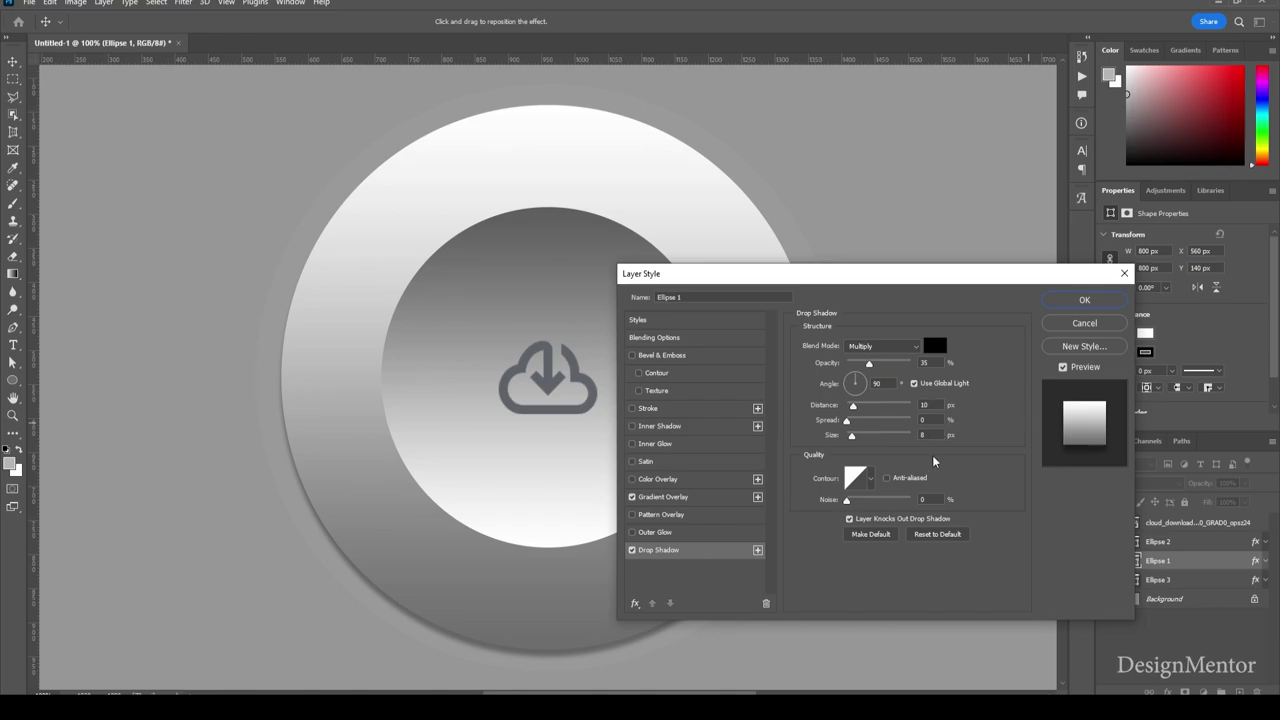
drag(852, 440, 855, 442)
click(1084, 300)
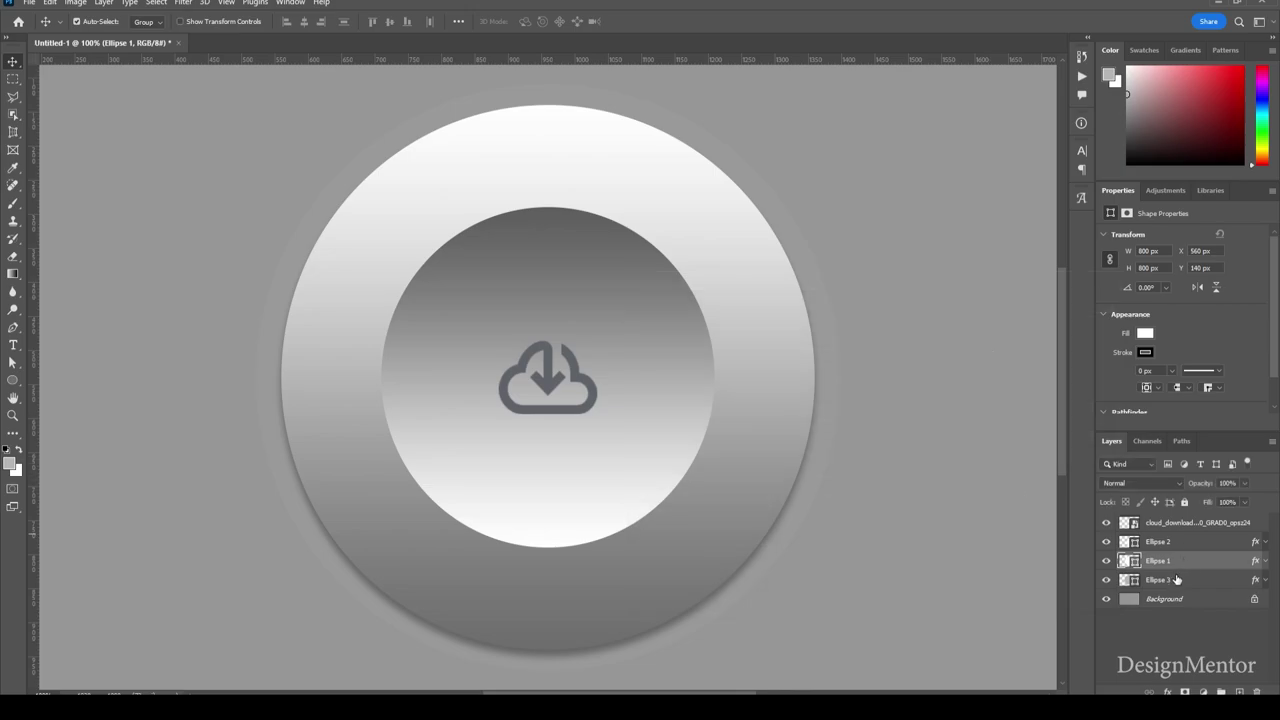
click(1200, 600)
click(1193, 682)
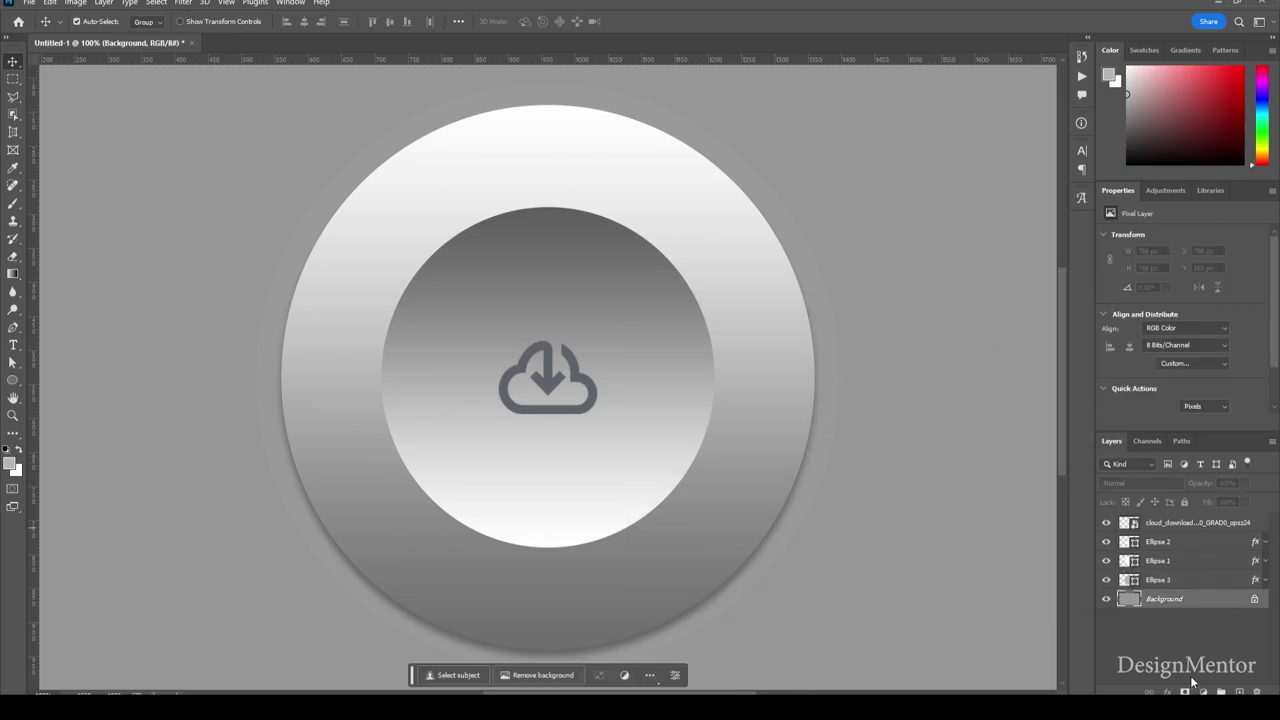